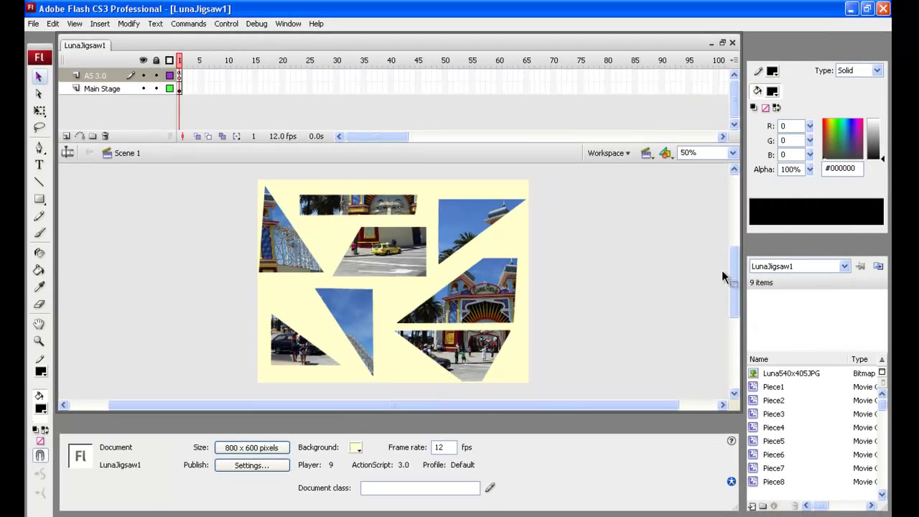
pyautogui.click(793, 374)
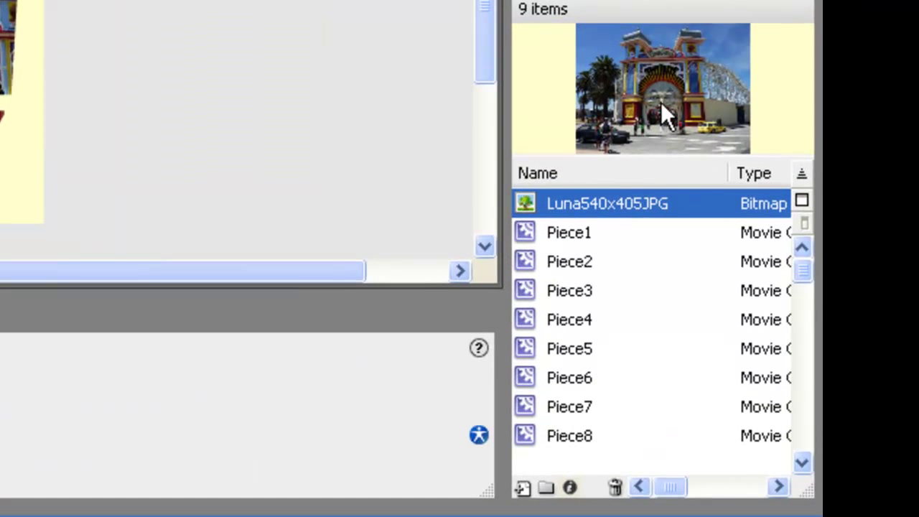
pyautogui.moveTo(660, 102); pyautogui.dragTo(343, 127)
pyautogui.moveTo(446, 58); pyautogui.dragTo(0, 78)
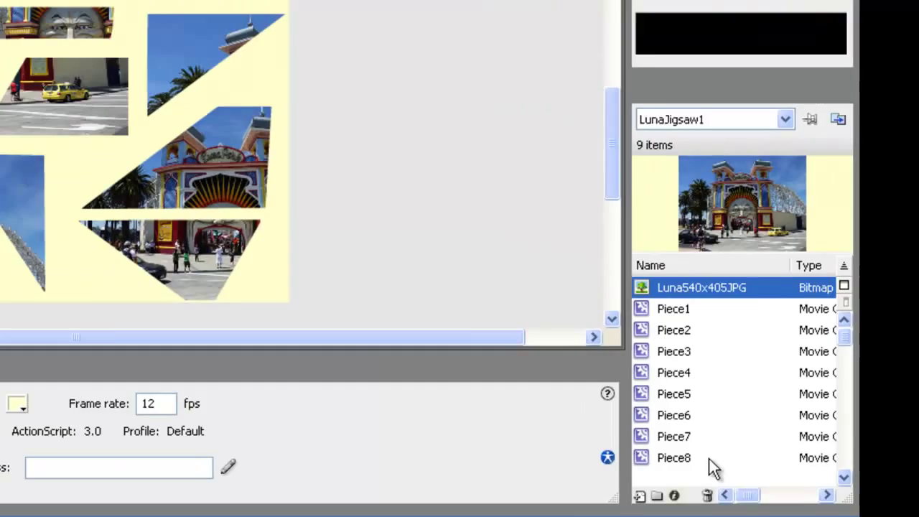
pyautogui.click(202, 56)
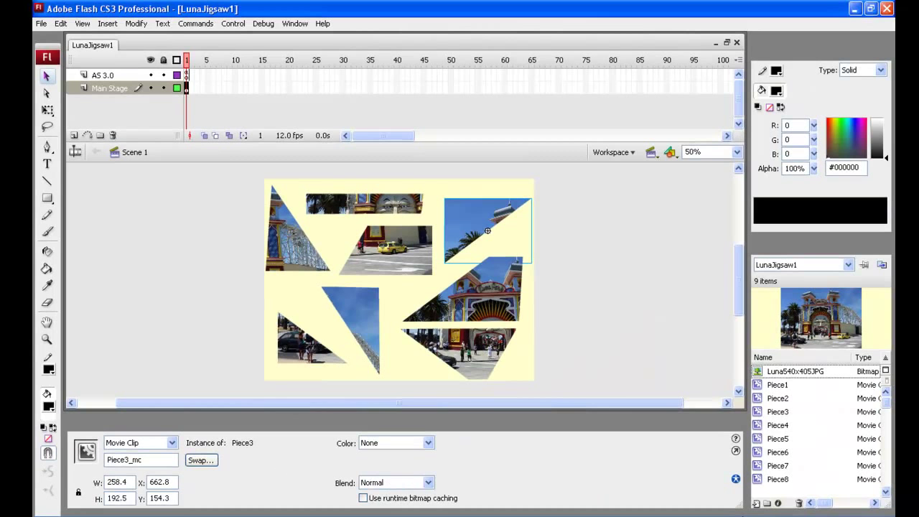
# Step: Select the AS 3.0 layer and show its frame script, with PieceArr and drag/drop listeners, in Actions
pyautogui.click(110, 76)
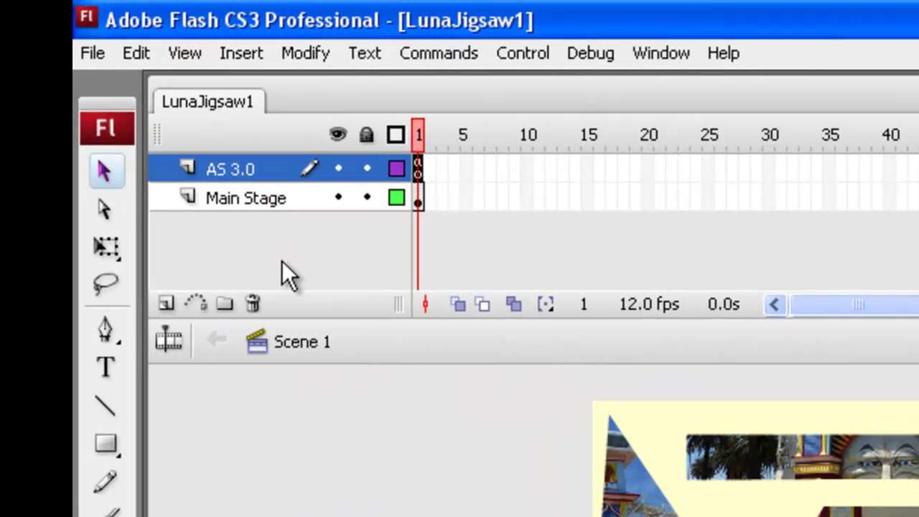
pyautogui.click(256, 200)
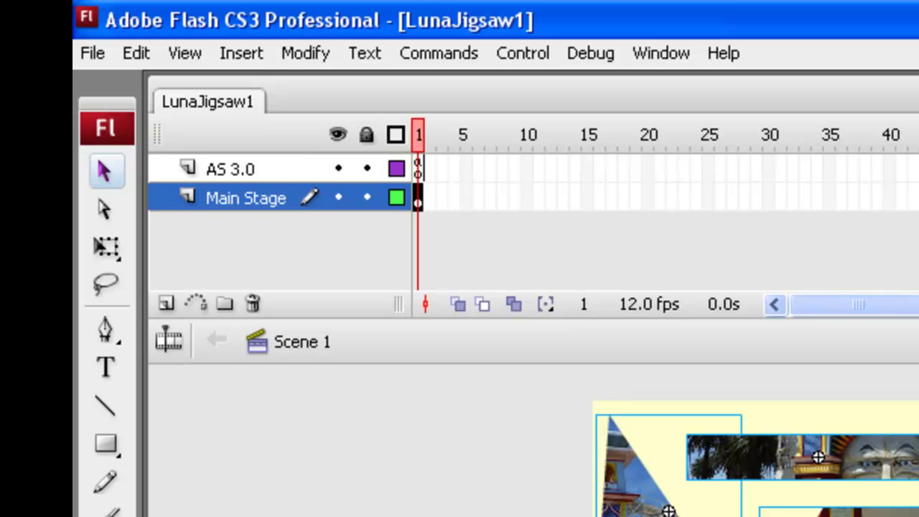
pyautogui.click(241, 170)
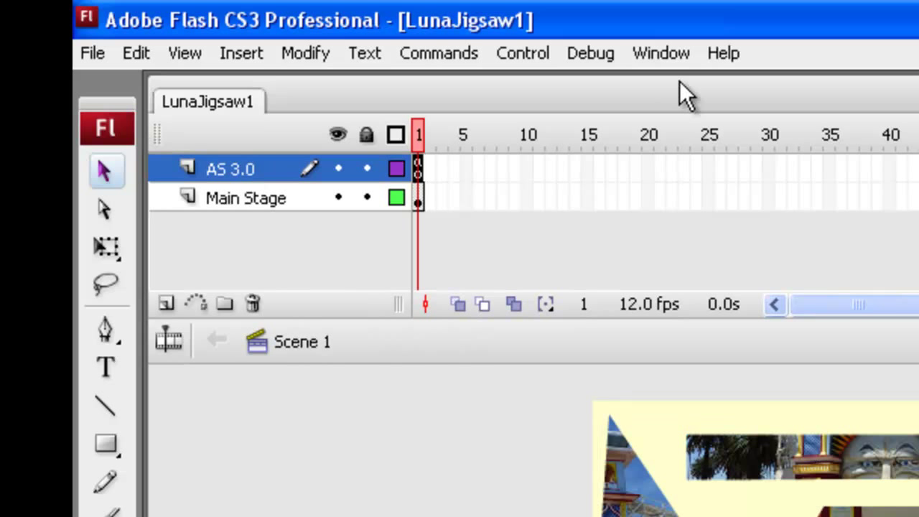
pyautogui.click(670, 53)
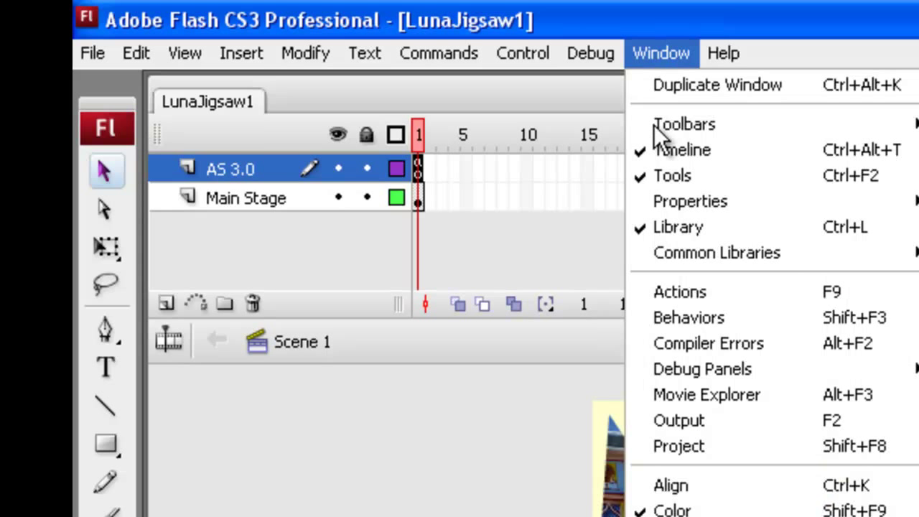
pyautogui.click(692, 292)
pyautogui.click(512, 221)
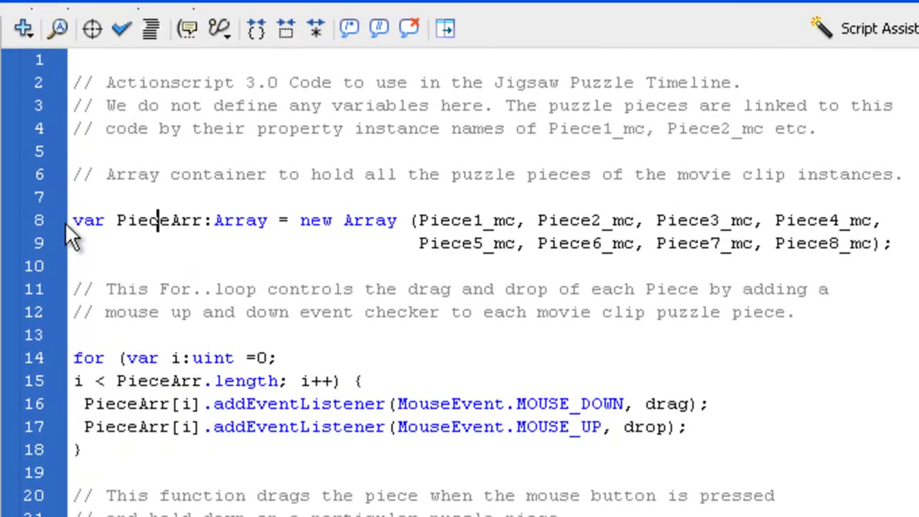
pyautogui.moveTo(72, 221); pyautogui.dragTo(904, 246)
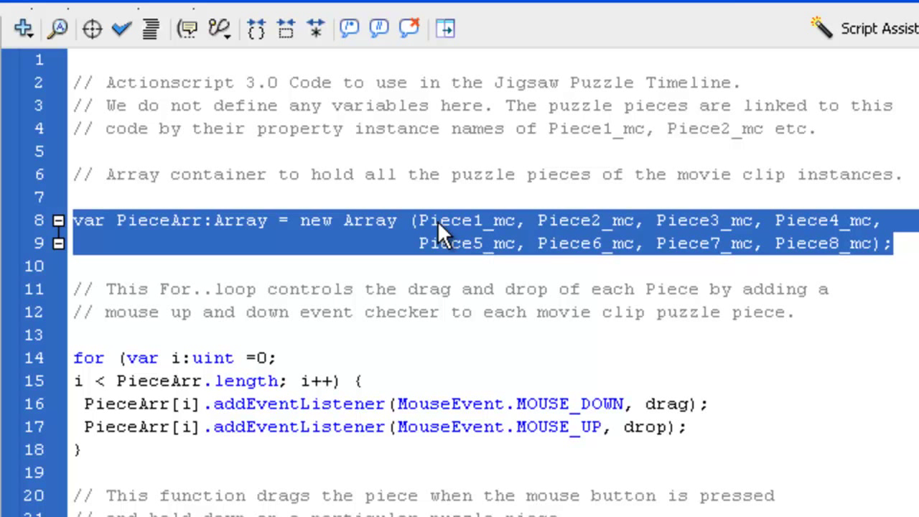
pyautogui.click(330, 336)
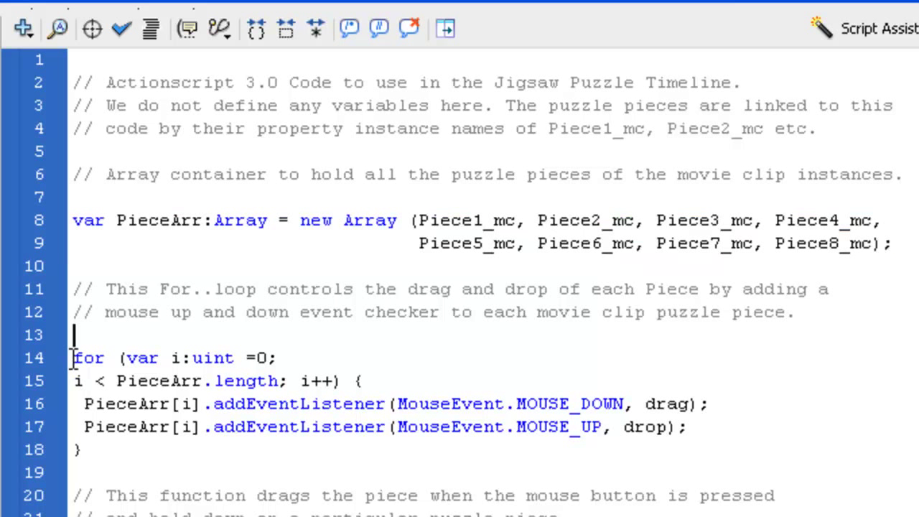
pyautogui.moveTo(73, 357); pyautogui.dragTo(713, 381)
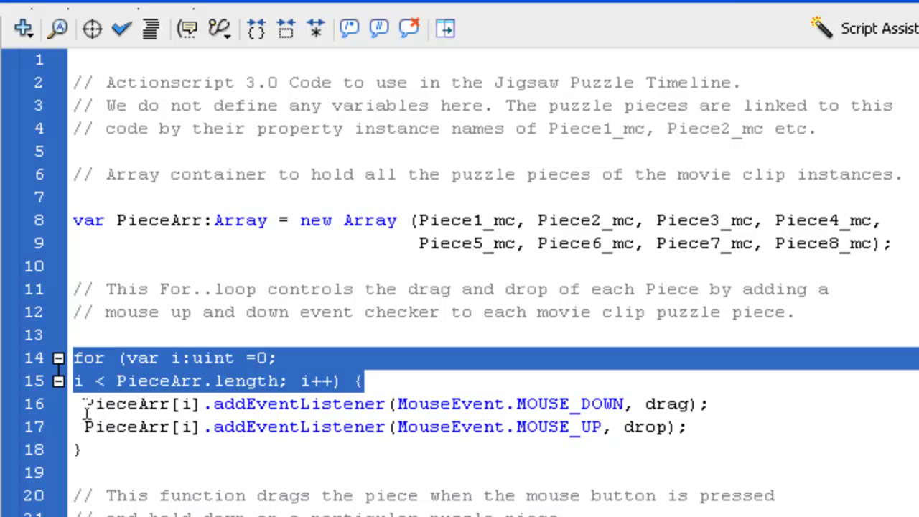
pyautogui.moveTo(84, 404); pyautogui.dragTo(751, 416)
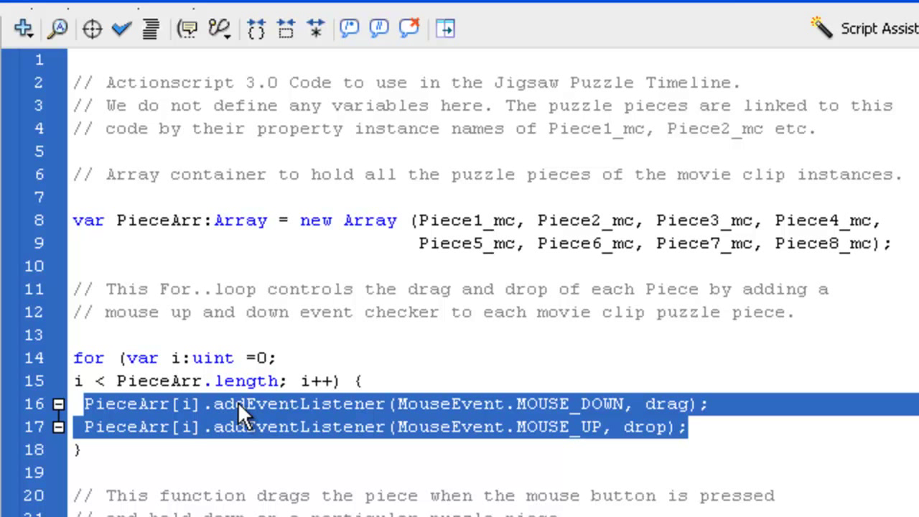
pyautogui.click(218, 379)
pyautogui.moveTo(219, 380); pyautogui.dragTo(278, 380)
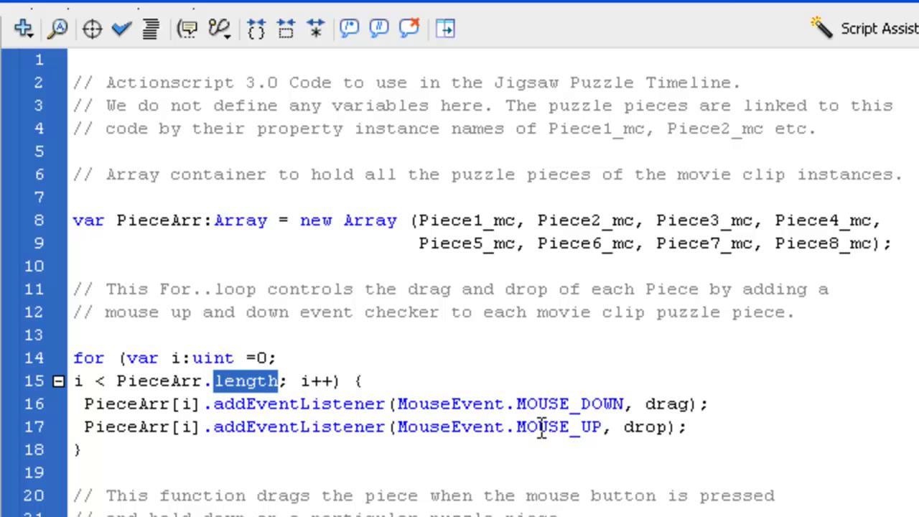
pyautogui.click(393, 375)
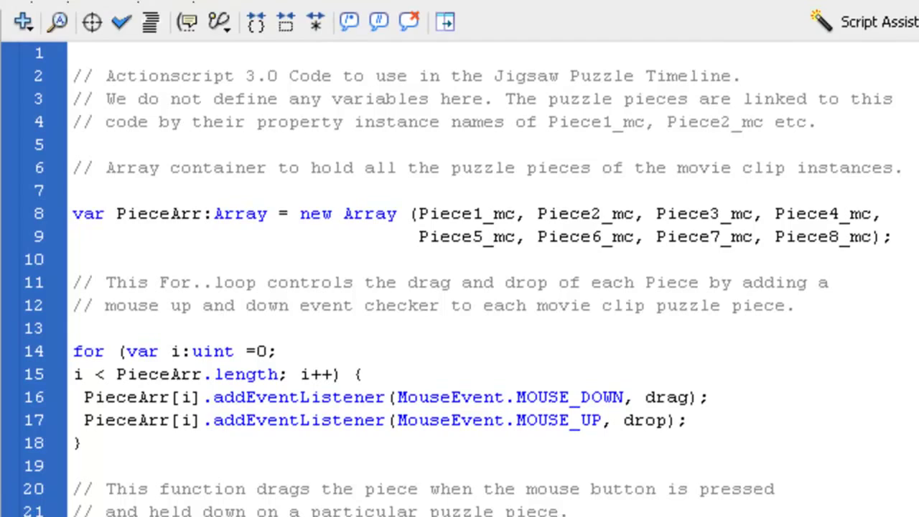
# Step: Highlight the drag and drop function bodies in the script, then close the Actions panel
pyautogui.moveTo(73, 516); pyautogui.dragTo(441, 516)
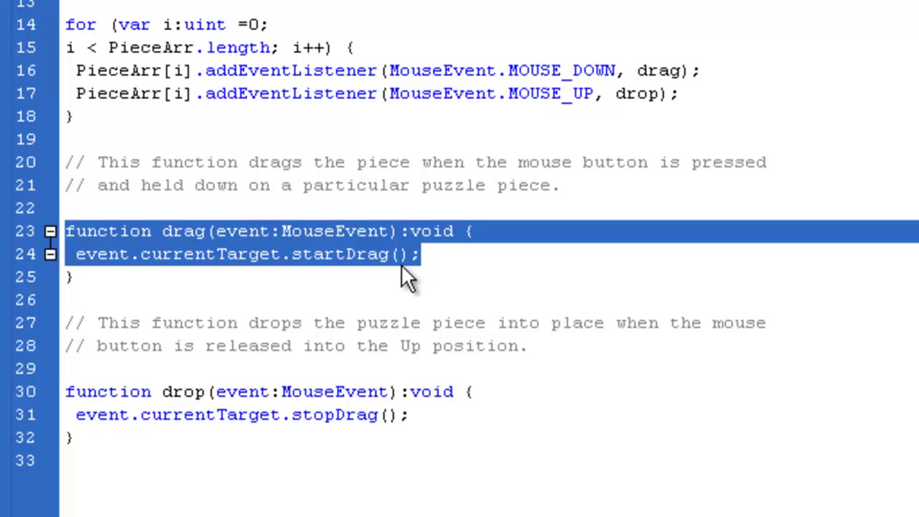
pyautogui.click(386, 373)
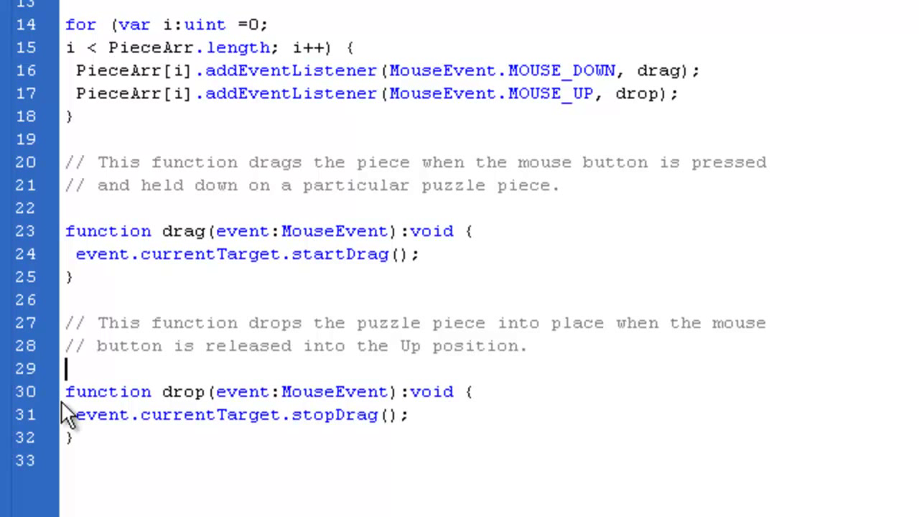
pyautogui.moveTo(65, 392); pyautogui.dragTo(412, 420)
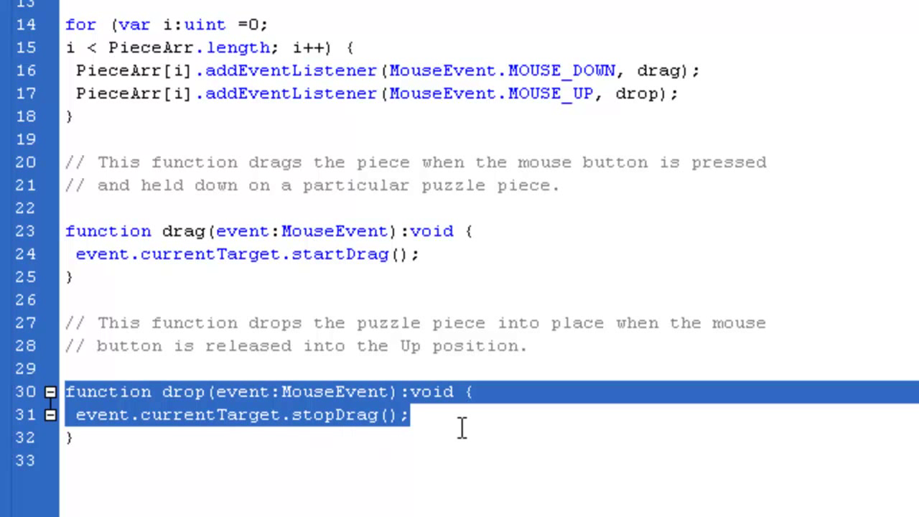
pyautogui.press('Down')
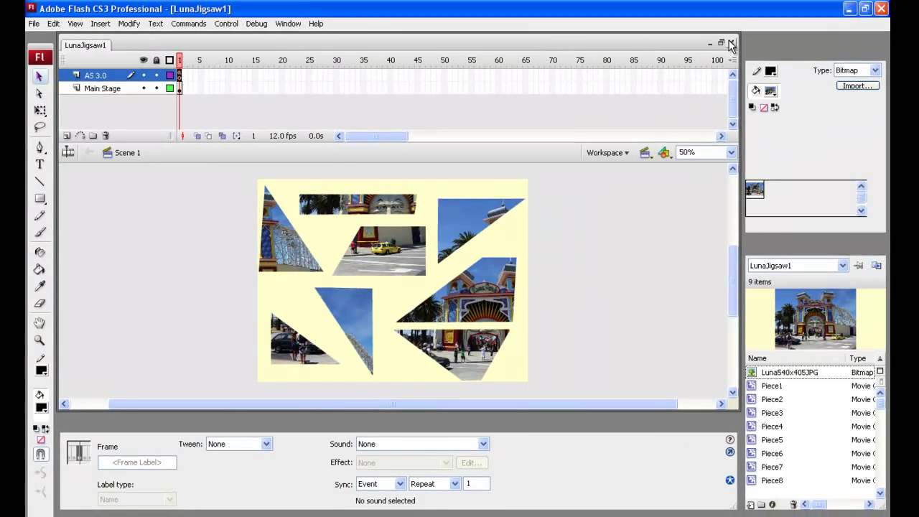
# Step: Close LunaJigsaw1, create a new ActionScript 3.0 Flash file, and start Import to Library
pyautogui.click(732, 43)
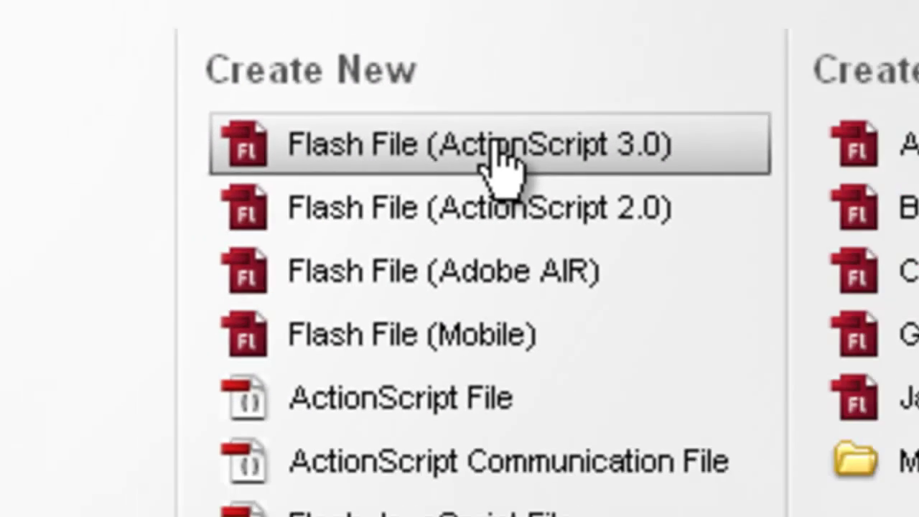
pyautogui.click(531, 144)
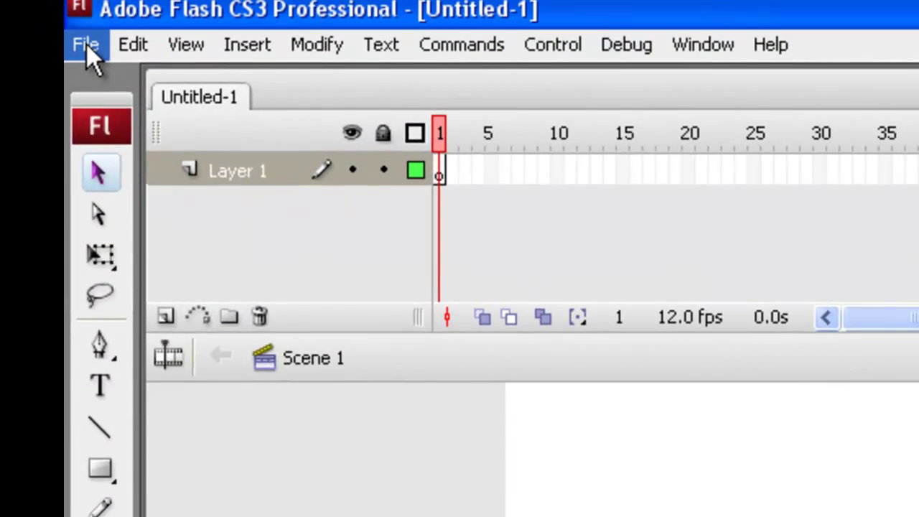
pyautogui.click(34, 18)
pyautogui.moveTo(158, 499)
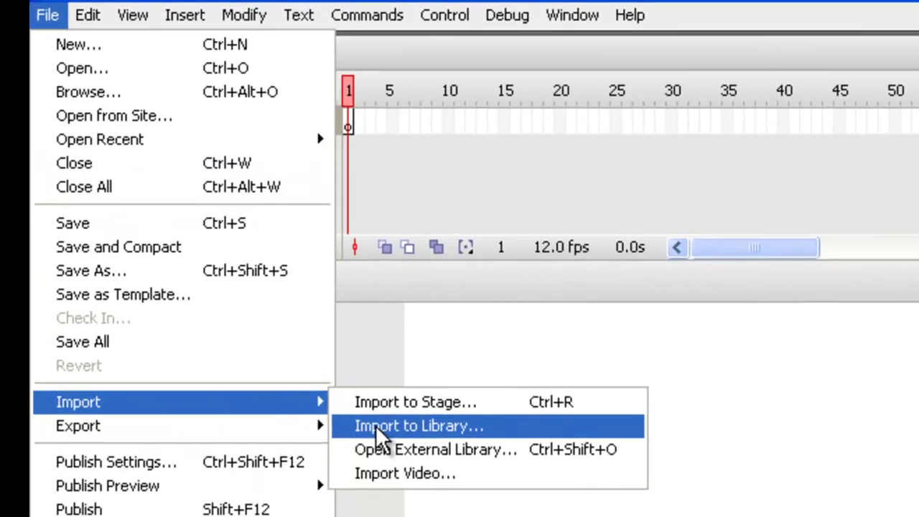
pyautogui.click(388, 433)
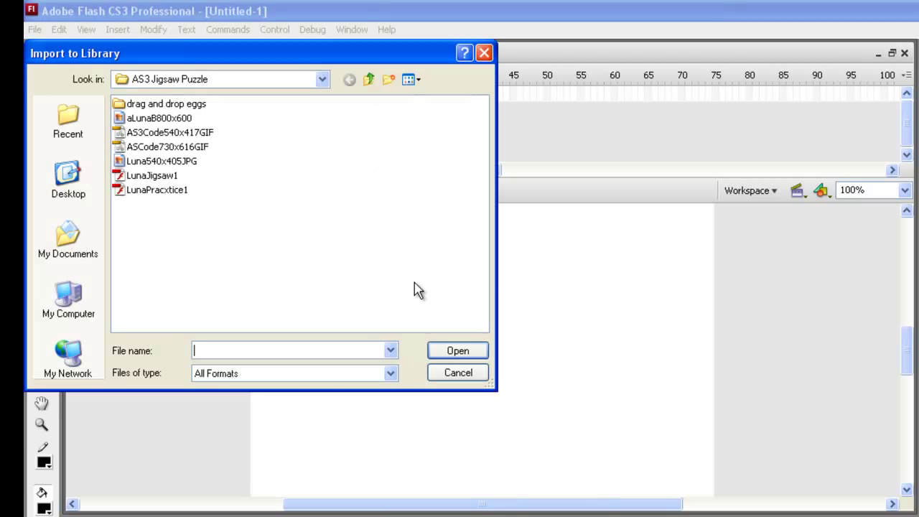
# Step: Import the Luna540x405JPG photo into the library, browsing files in Thumbnails view
pyautogui.click(415, 80)
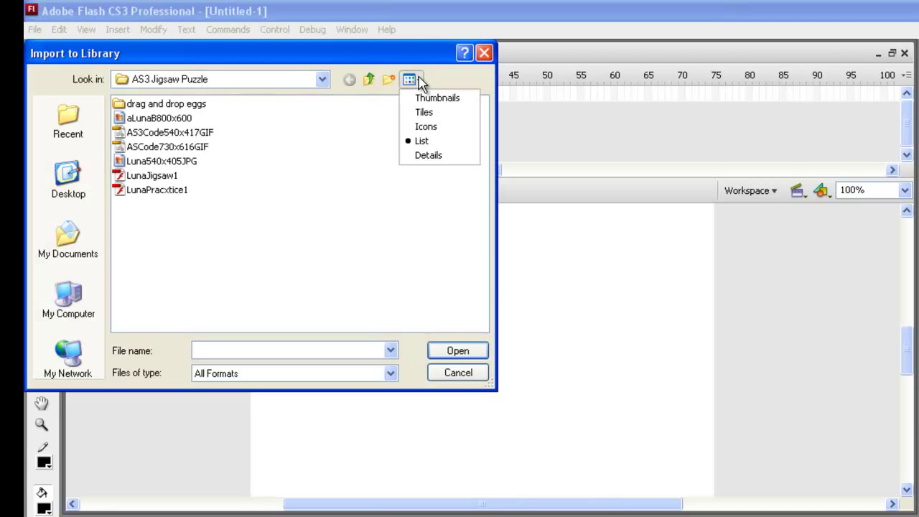
pyautogui.click(436, 99)
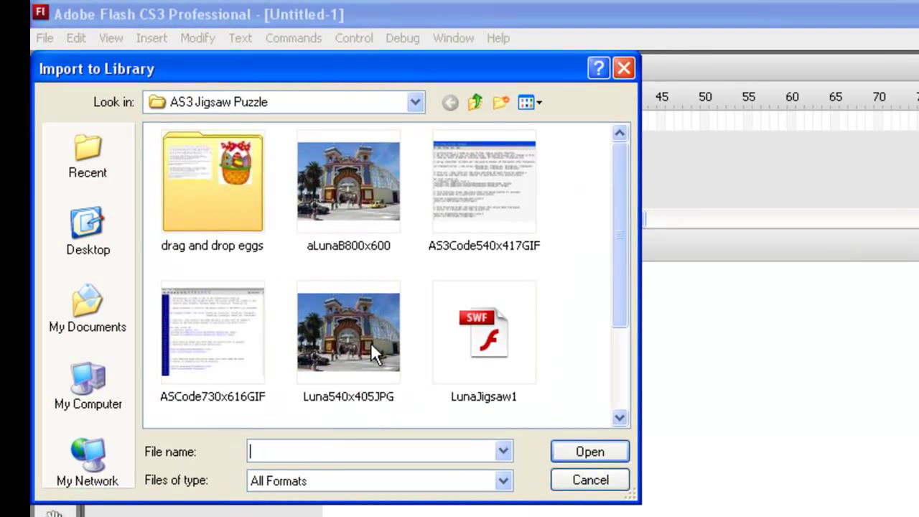
pyautogui.click(370, 343)
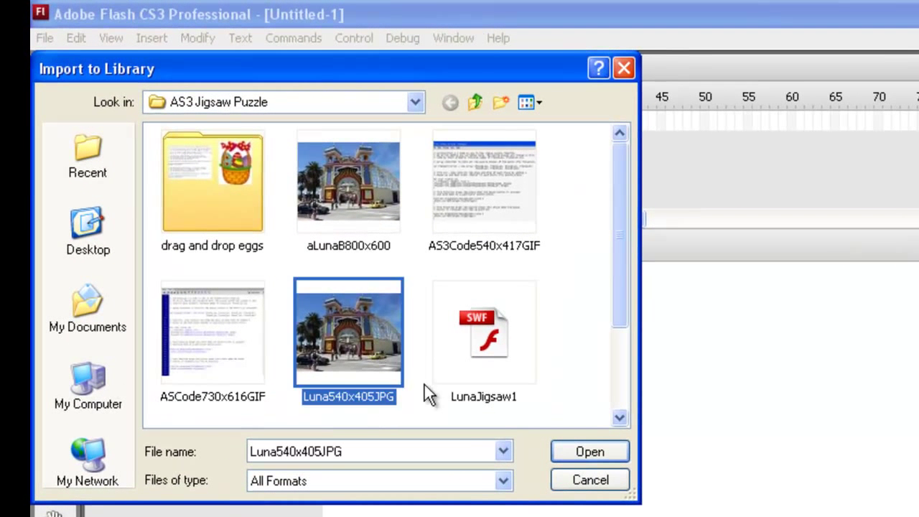
pyautogui.click(586, 452)
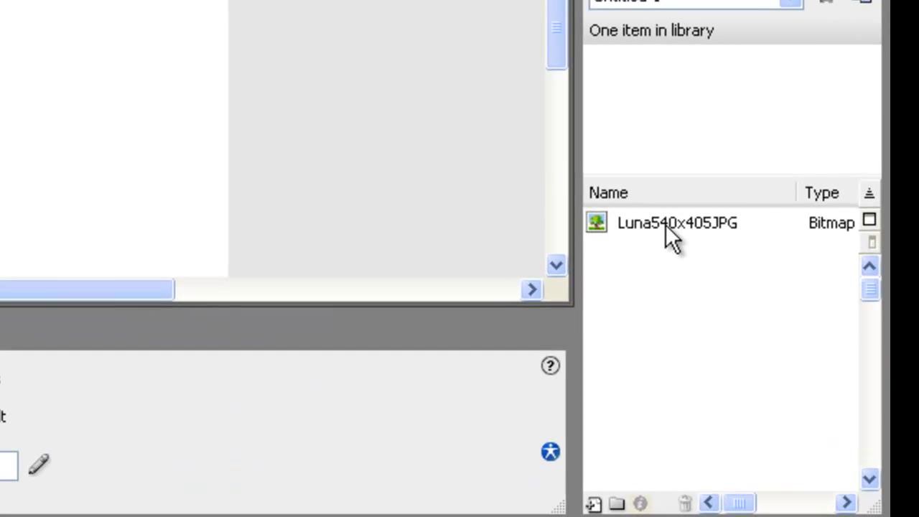
# Step: Change the document size from 550 x 400 to 800 x 600 pixels
pyautogui.click(666, 224)
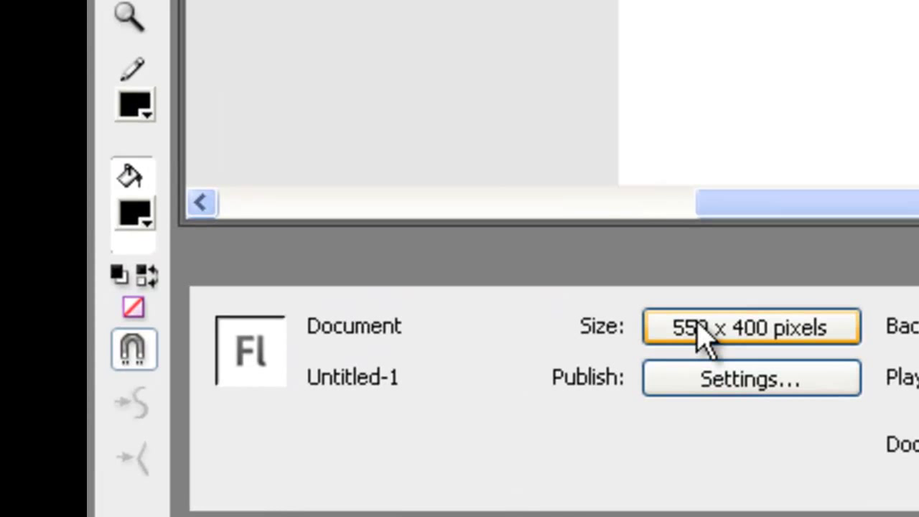
pyautogui.click(700, 329)
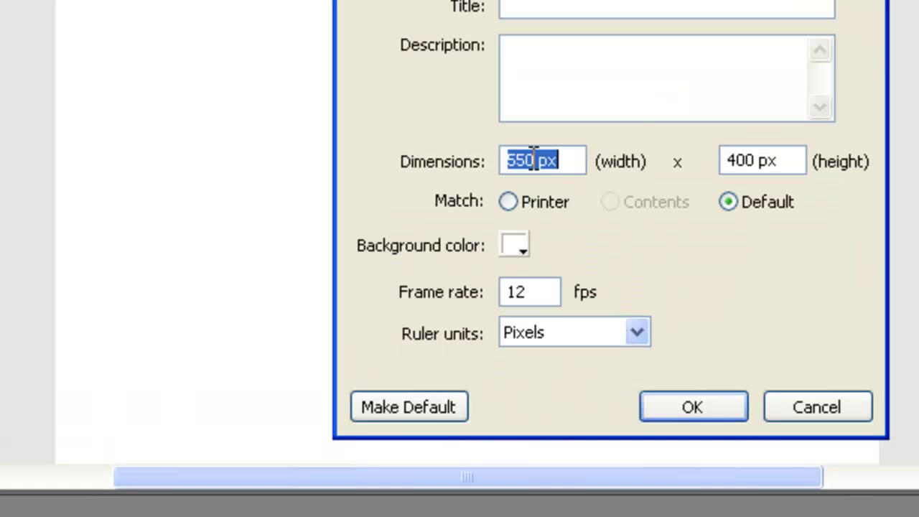
pyautogui.click(534, 159)
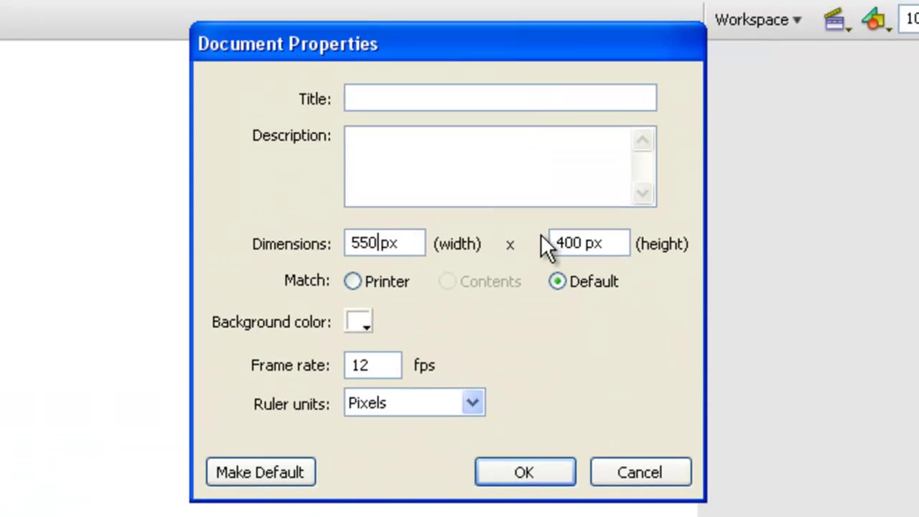
pyautogui.press('BackSpace')
pyautogui.press('BackSpace')
pyautogui.press('BackSpace')
pyautogui.write('800')
pyautogui.press('BackSpace')
pyautogui.write('6')
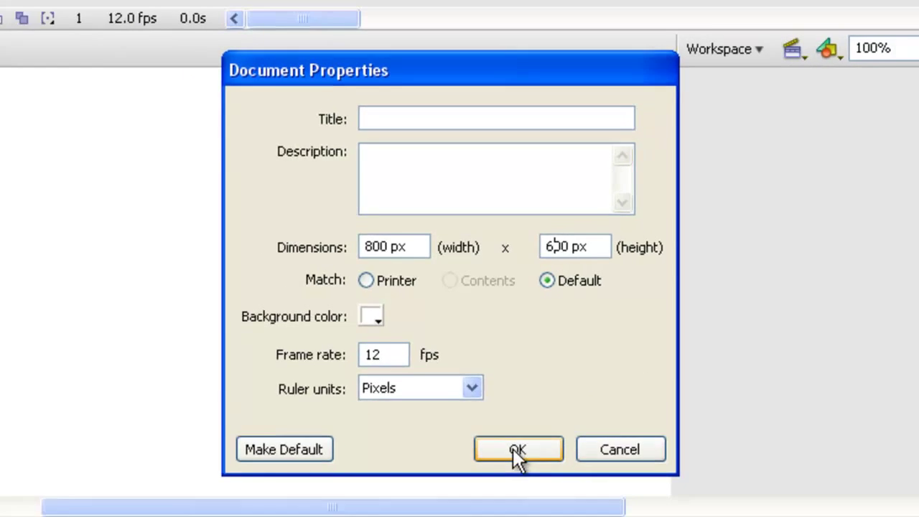
pyautogui.click(524, 474)
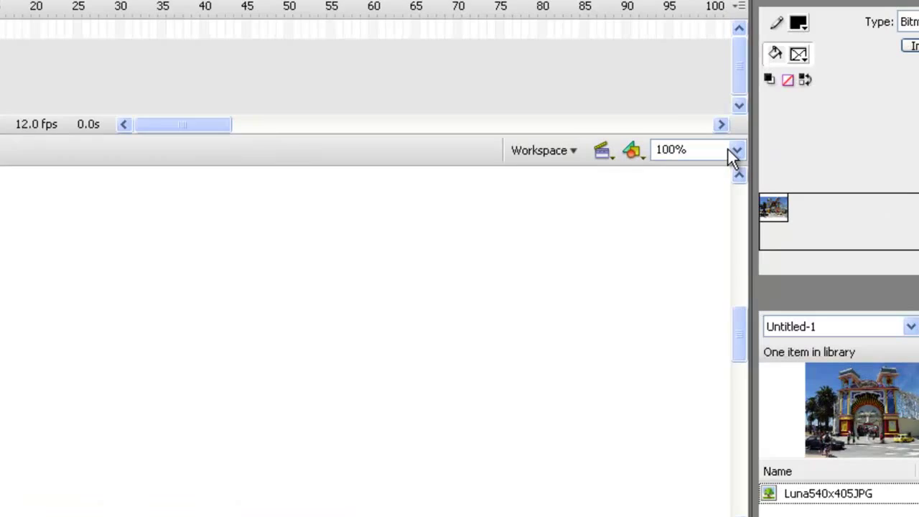
# Step: View the stage at 50% and set the background colour to pale yellow #FFFFCC
pyautogui.click(754, 147)
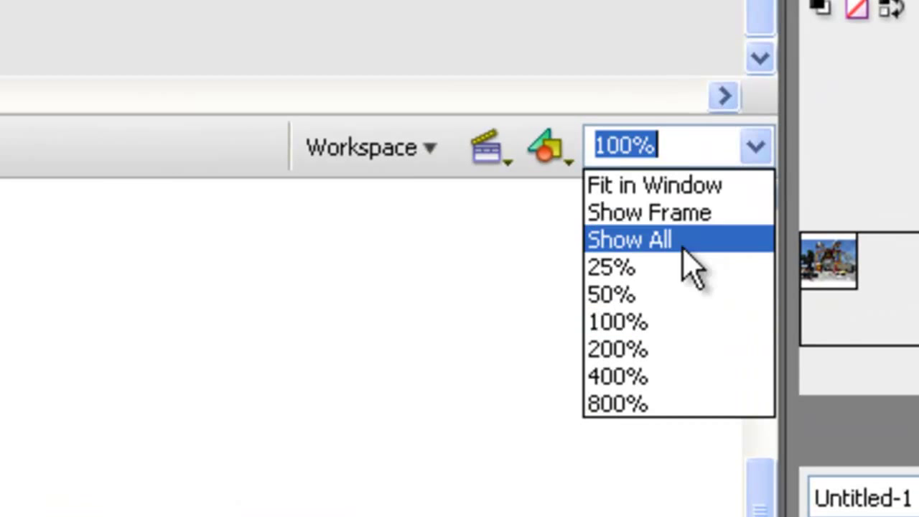
pyautogui.click(611, 293)
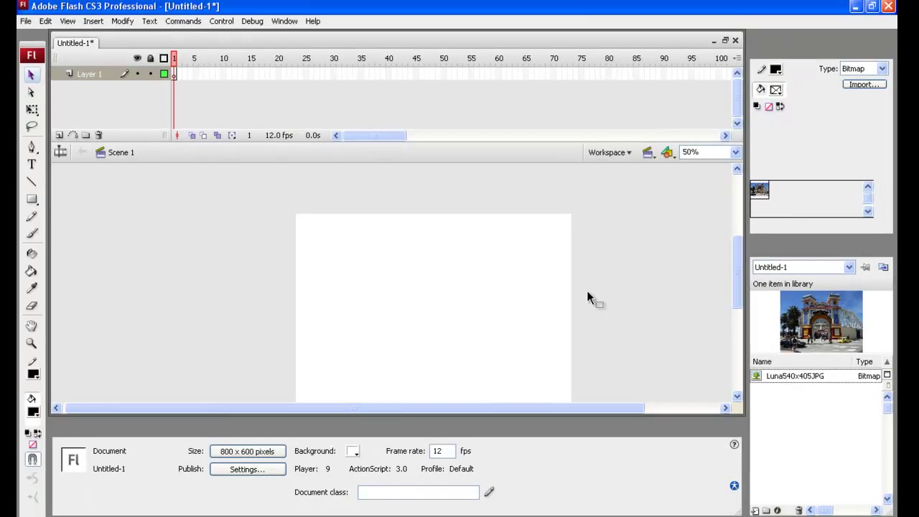
pyautogui.scroll(-1, 736, 283)
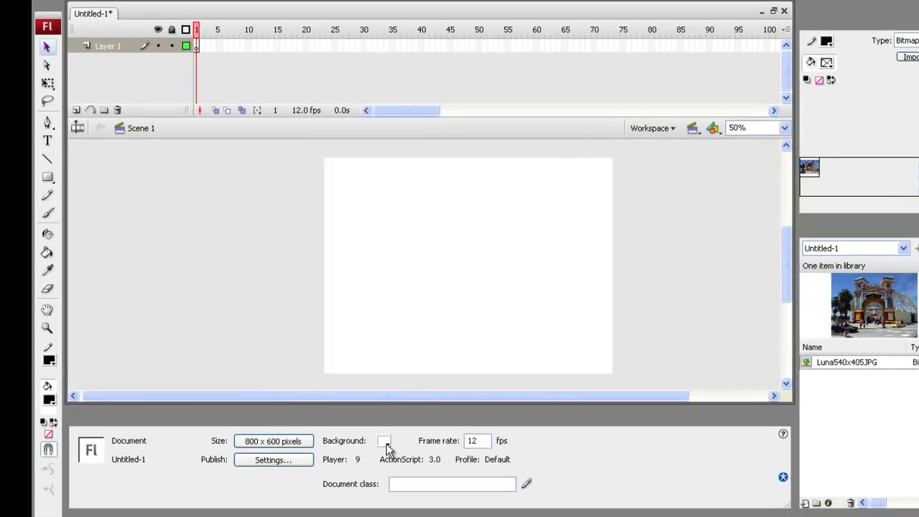
pyautogui.click(359, 446)
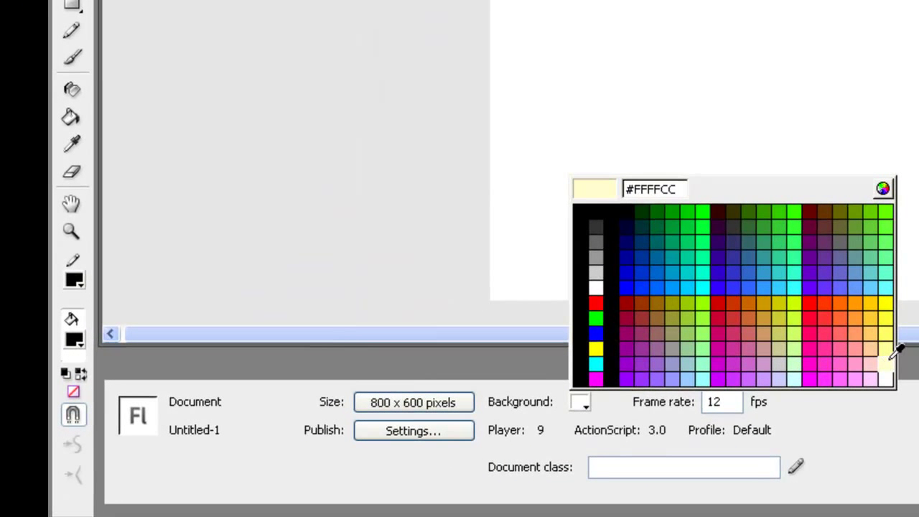
pyautogui.click(892, 356)
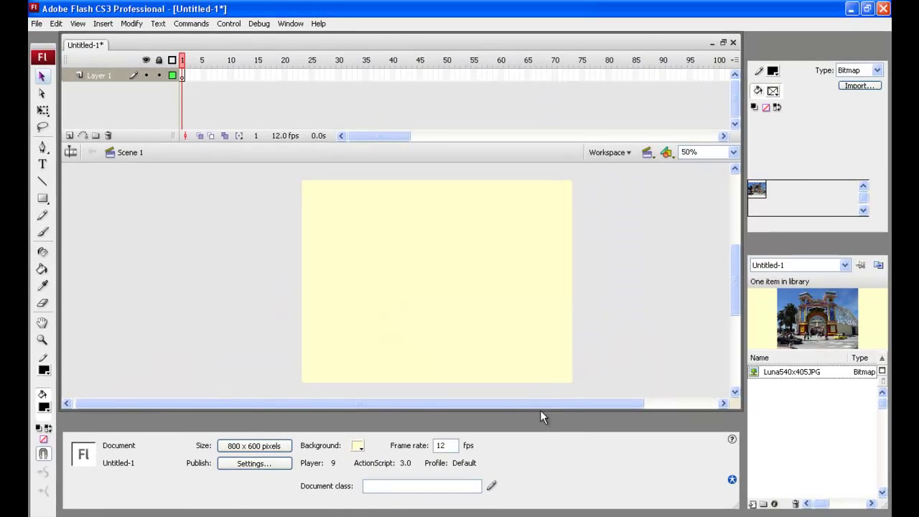
# Step: Drag Luna540x405JPG from the Library onto the stage and break it apart into a shape
pyautogui.click(821, 375)
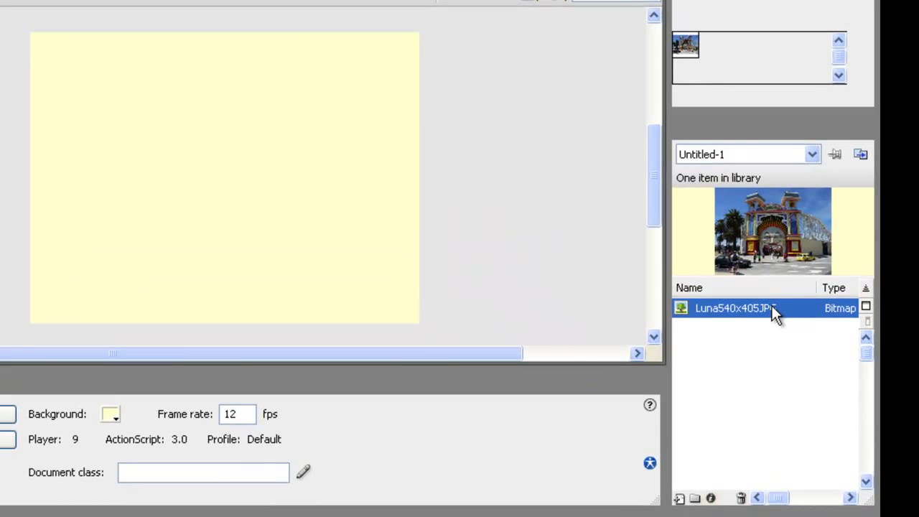
pyautogui.moveTo(738, 308); pyautogui.dragTo(234, 185)
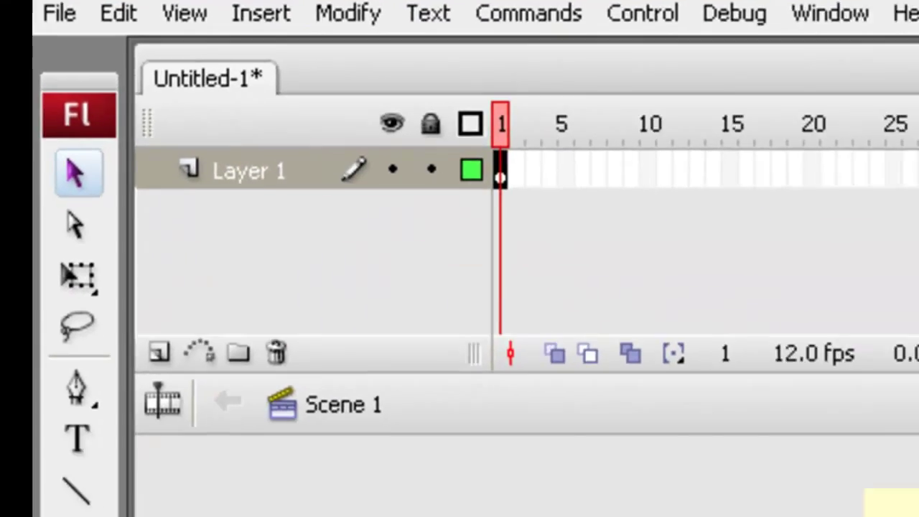
pyautogui.rightClick(423, 140)
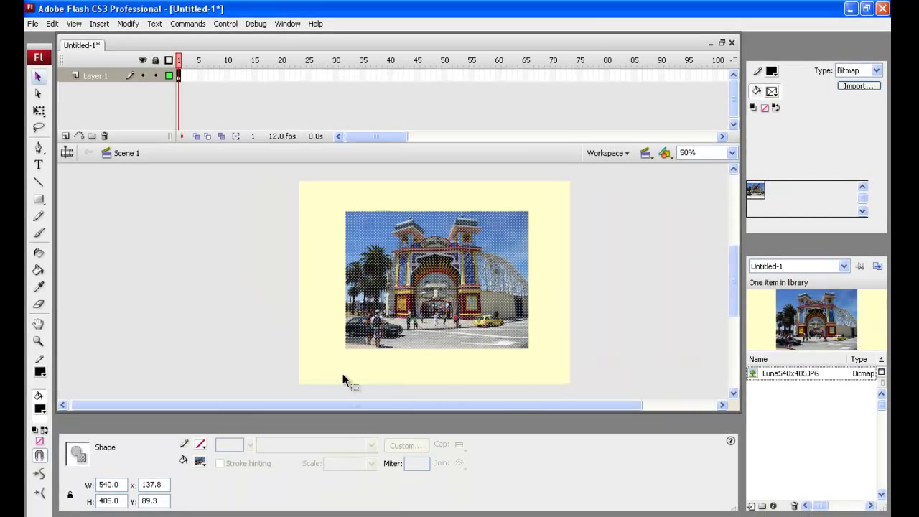
pyautogui.click(317, 360)
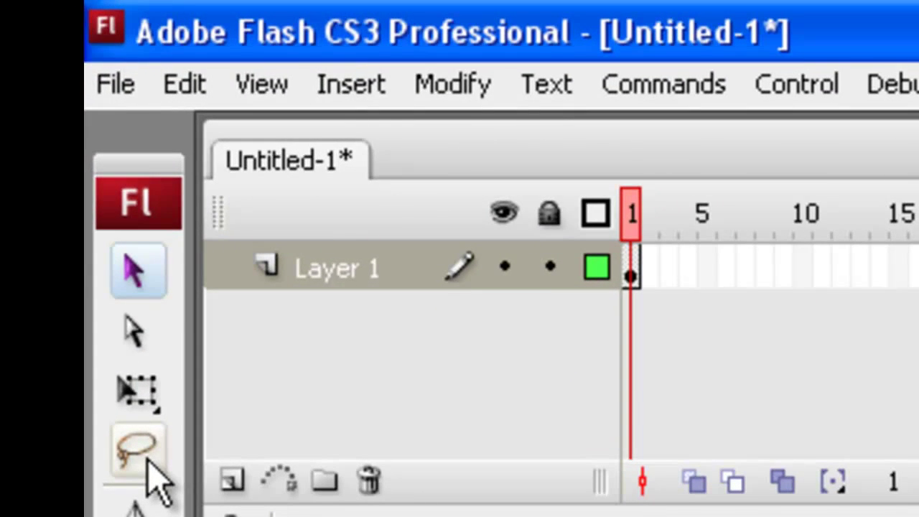
# Step: Lasso-cut the photo's top-left corner triangle and move it onto the left pasteboard
pyautogui.click(147, 459)
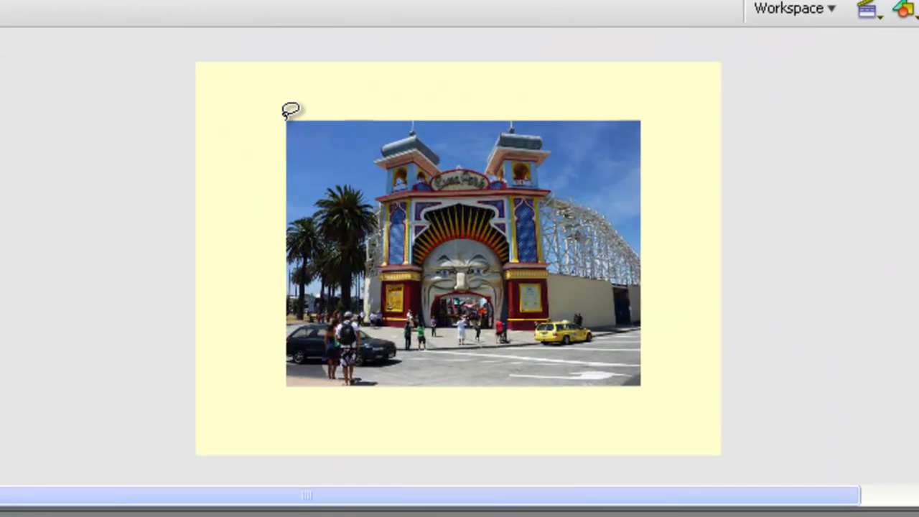
pyautogui.moveTo(286, 117)
pyautogui.mouseDown()
pyautogui.moveTo(416, 120)
pyautogui.moveTo(287, 219)
pyautogui.moveTo(285, 117)
pyautogui.mouseUp()
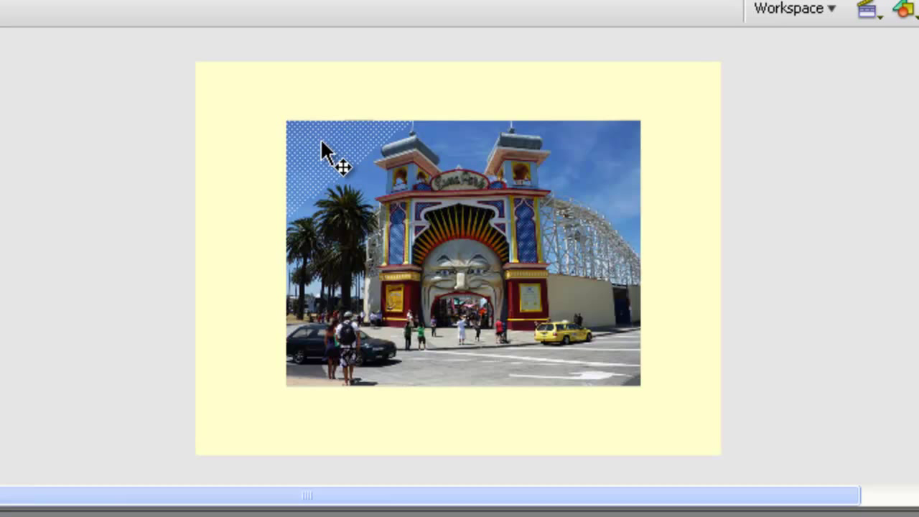
pyautogui.moveTo(326, 154)
pyautogui.mouseDown()
pyautogui.moveTo(273, 144)
pyautogui.moveTo(5, 135)
pyautogui.moveTo(3, 115)
pyautogui.mouseUp()
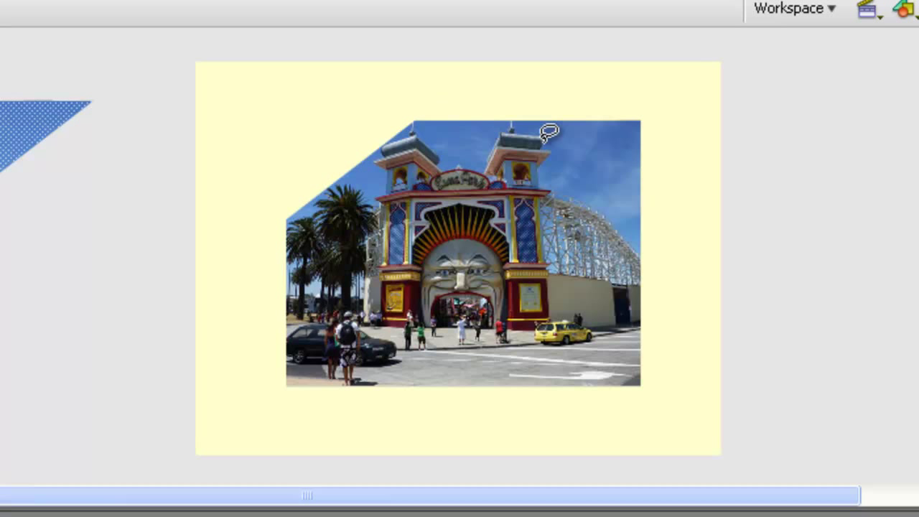
# Step: Cut the upper-right sky piece with a polygon lasso and place it beside the stage on the right
pyautogui.moveTo(539, 112)
pyautogui.mouseDown()
pyautogui.moveTo(644, 113)
pyautogui.moveTo(646, 264)
pyautogui.mouseUp()
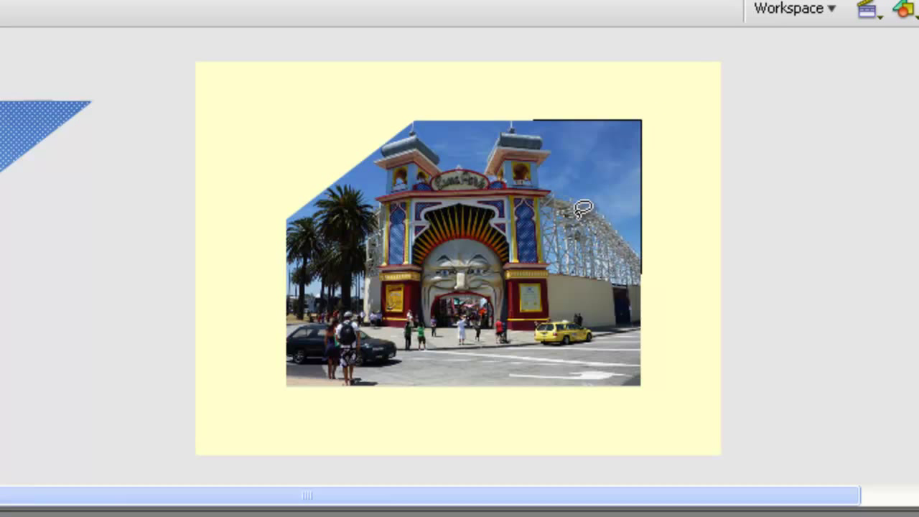
pyautogui.click(525, 163)
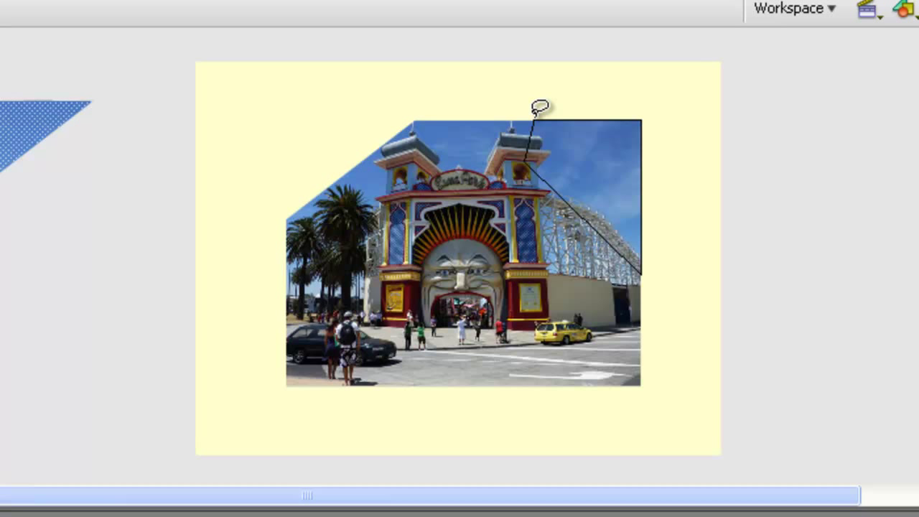
pyautogui.doubleClick(540, 108)
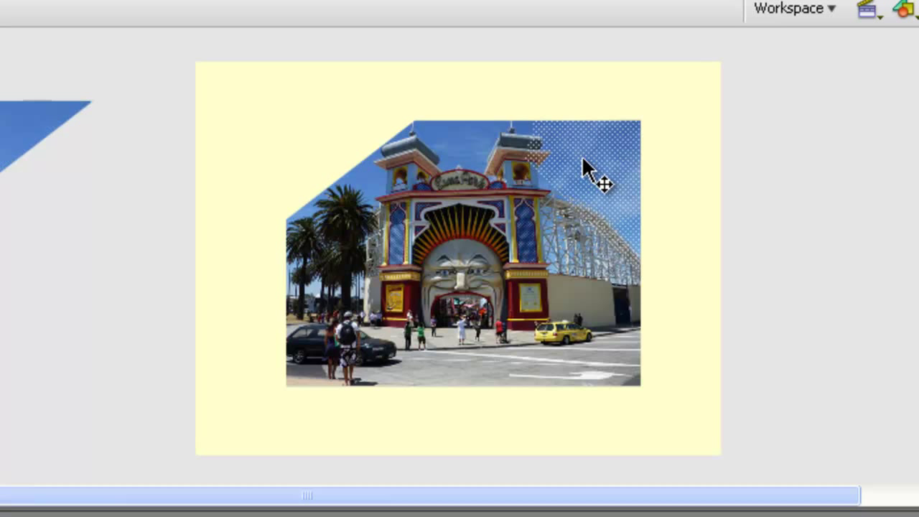
pyautogui.moveTo(590, 167); pyautogui.dragTo(853, 164)
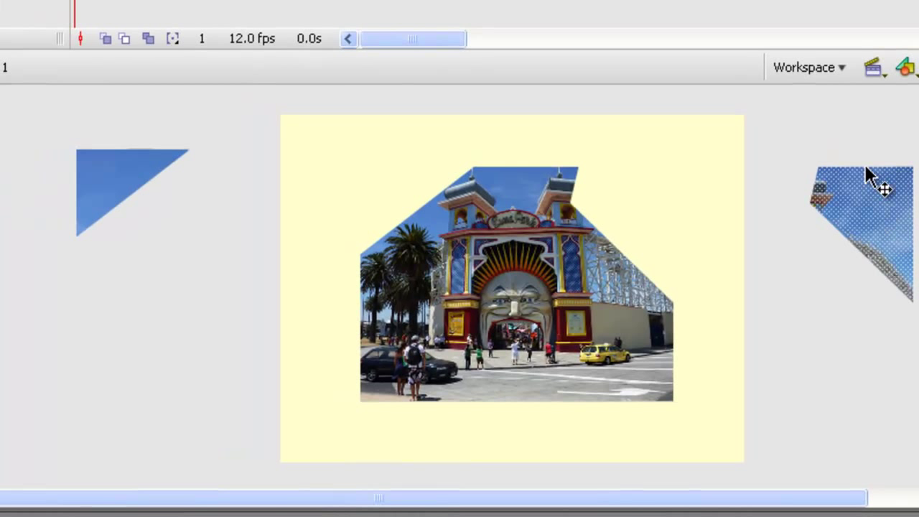
pyautogui.moveTo(867, 172); pyautogui.dragTo(842, 172)
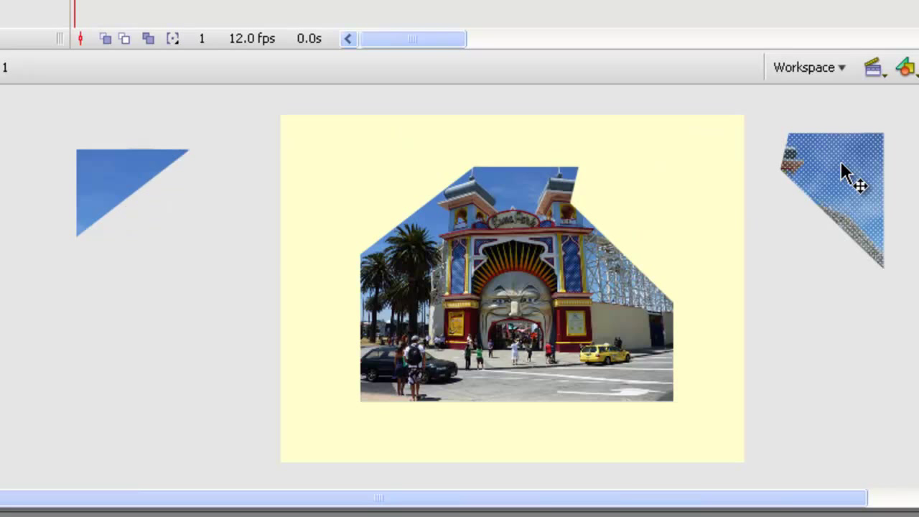
pyautogui.click(636, 174)
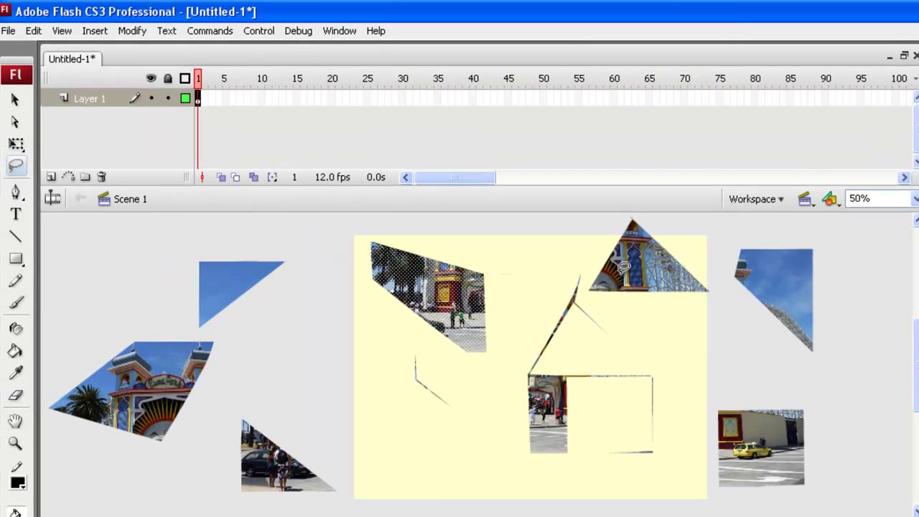
# Step: Lasso-cut the narrow lower gate fragment and drag it left onto the pasteboard
pyautogui.moveTo(598, 325)
pyautogui.mouseDown()
pyautogui.moveTo(527, 372)
pyautogui.moveTo(567, 374)
pyautogui.moveTo(575, 388)
pyautogui.moveTo(572, 455)
pyautogui.moveTo(529, 450)
pyautogui.moveTo(530, 370)
pyautogui.mouseUp()
pyautogui.moveTo(557, 411)
pyautogui.mouseDown()
pyautogui.moveTo(507, 428)
pyautogui.moveTo(366, 373)
pyautogui.moveTo(322, 371)
pyautogui.mouseUp()
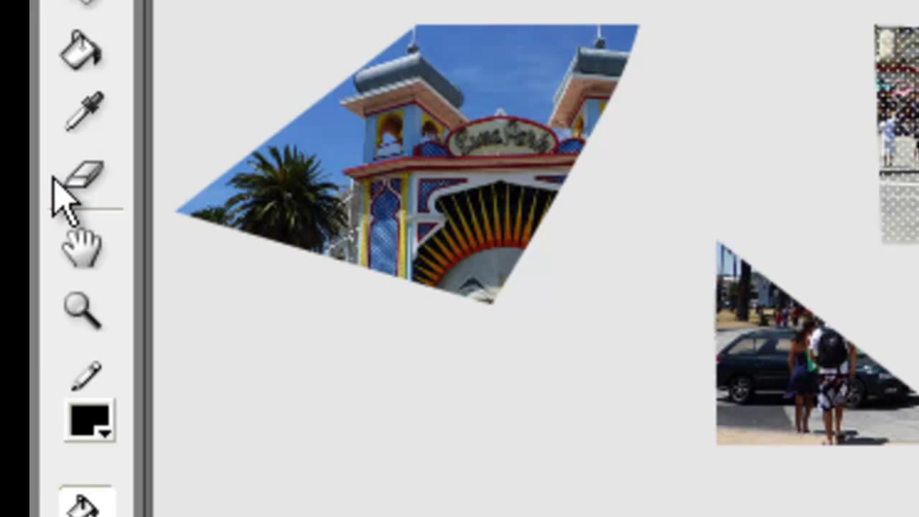
# Step: Erase the four leftover cut lines on the pieces with the Eraser tool
pyautogui.click(74, 189)
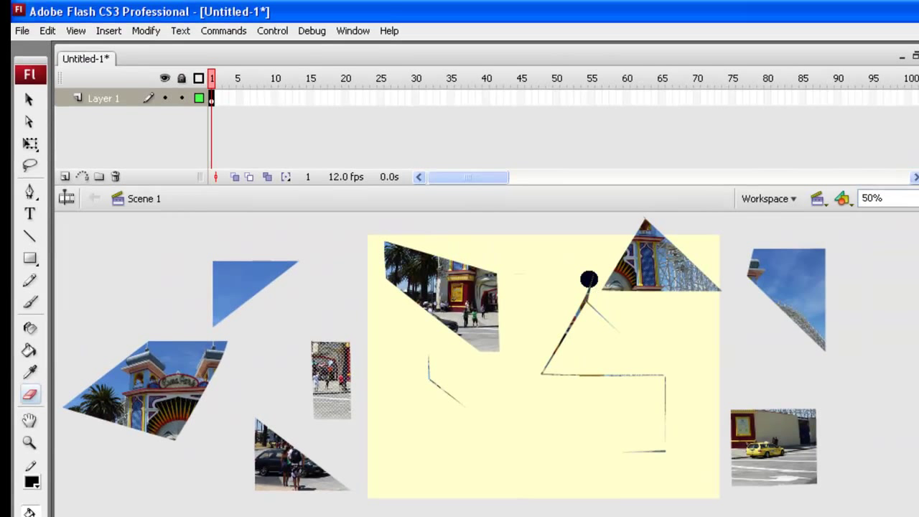
pyautogui.moveTo(873, 164); pyautogui.dragTo(819, 296)
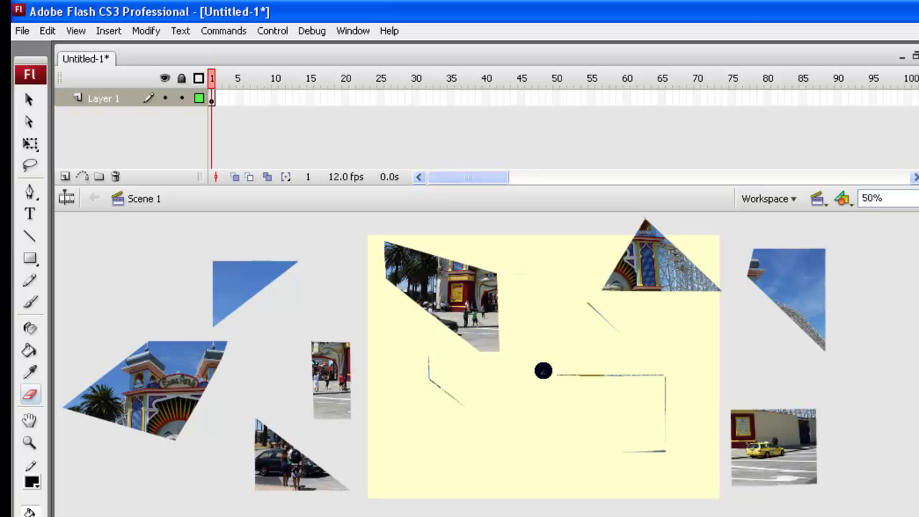
pyautogui.moveTo(544, 371)
pyautogui.mouseDown()
pyautogui.moveTo(662, 376)
pyautogui.moveTo(664, 450)
pyautogui.moveTo(621, 451)
pyautogui.mouseUp()
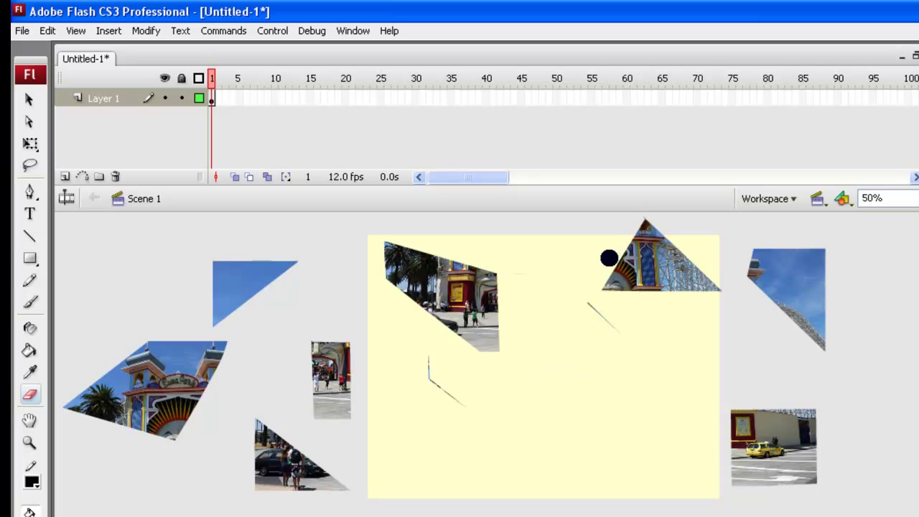
pyautogui.moveTo(589, 306); pyautogui.dragTo(623, 340)
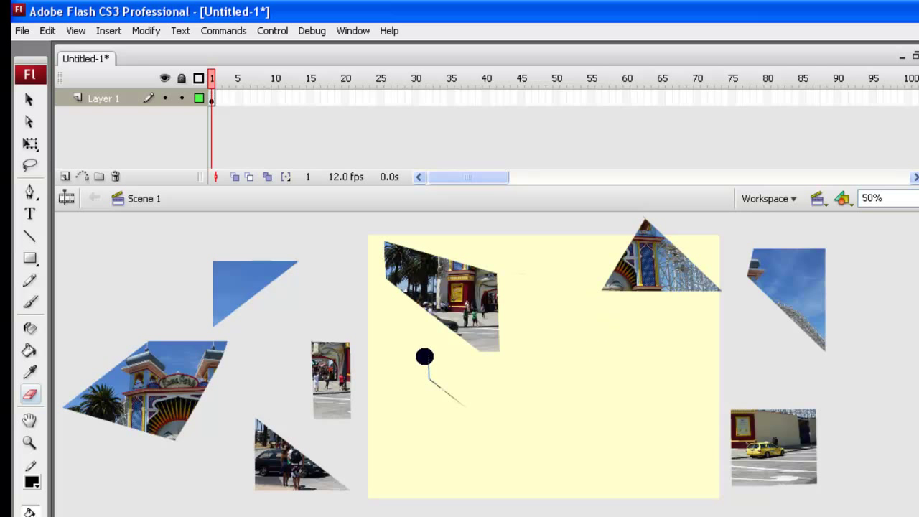
pyautogui.moveTo(424, 357)
pyautogui.mouseDown()
pyautogui.moveTo(442, 388)
pyautogui.moveTo(471, 409)
pyautogui.mouseUp()
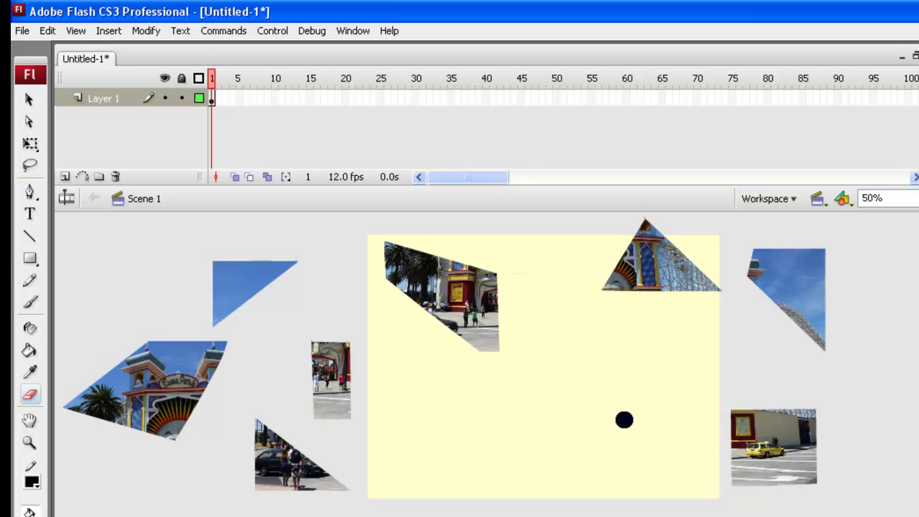
# Step: Move the blue sky triangle and yellow taxi piece back onto the stage
pyautogui.click(28, 99)
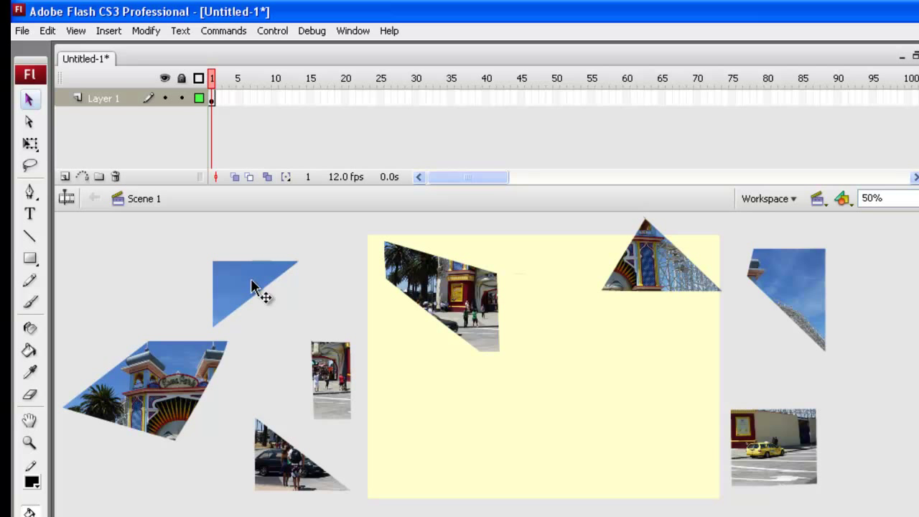
pyautogui.moveTo(251, 287); pyautogui.dragTo(663, 341)
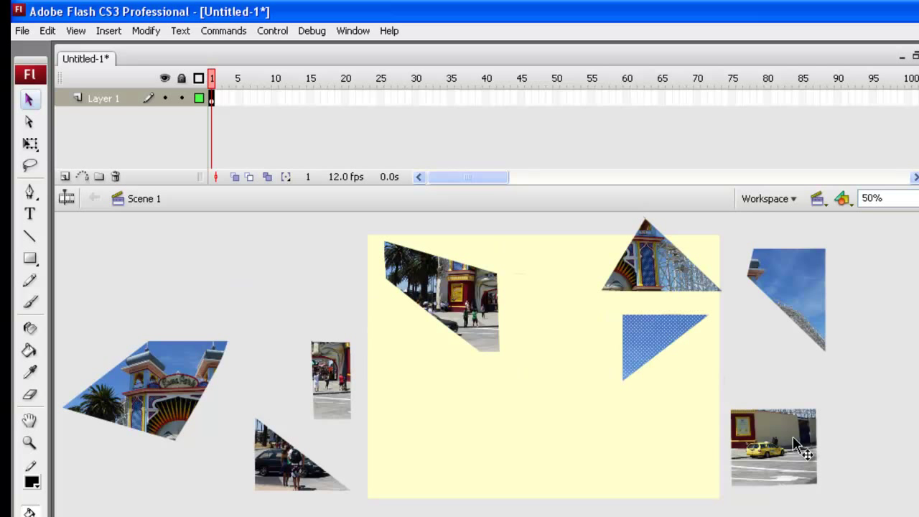
pyautogui.moveTo(794, 438); pyautogui.dragTo(573, 276)
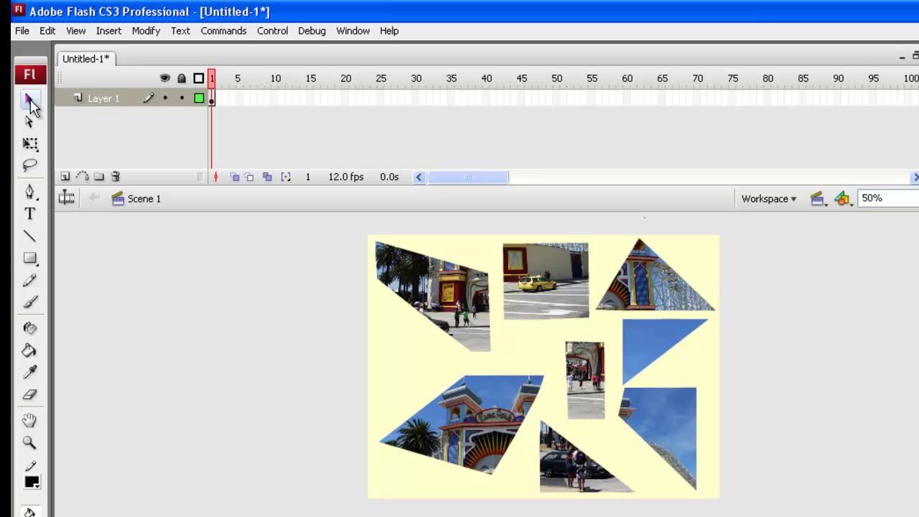
# Step: Convert the top-left photo piece into a movie clip symbol named Piece1
pyautogui.click(438, 306)
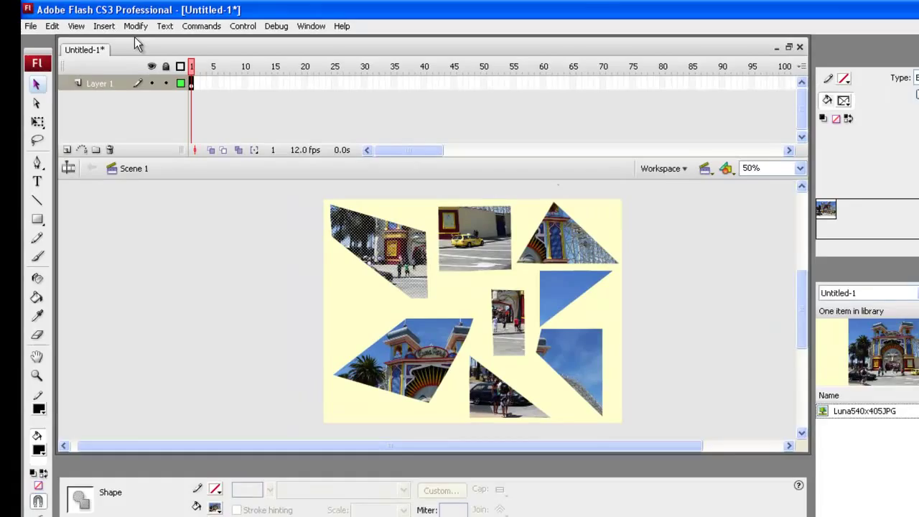
pyautogui.click(125, 24)
pyautogui.click(282, 102)
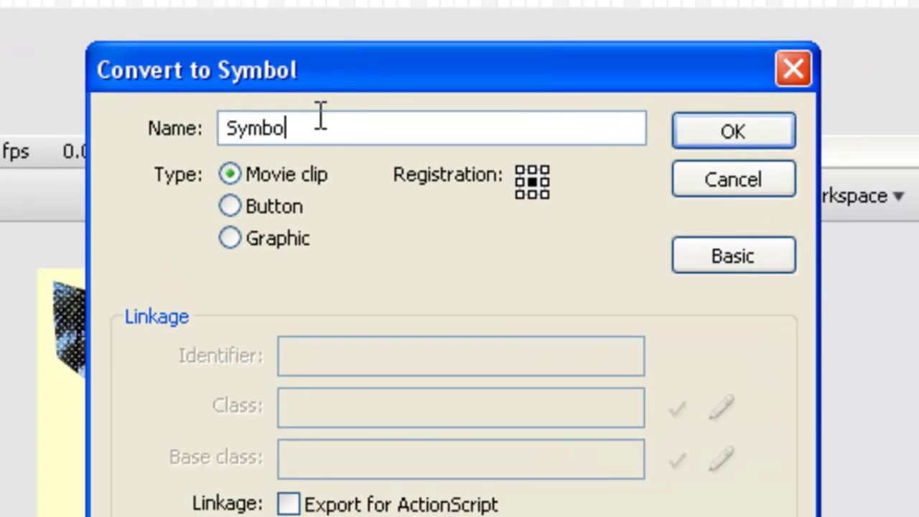
pyautogui.press('BackSpace')
pyautogui.press('BackSpace')
pyautogui.press('BackSpace')
pyautogui.press('BackSpace')
pyautogui.press('BackSpace')
pyautogui.write('Piece1')
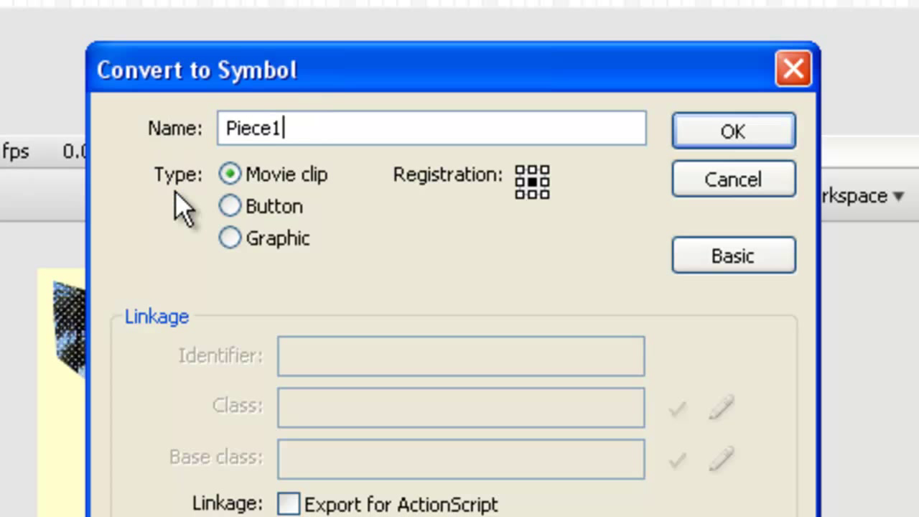
pyautogui.click(726, 138)
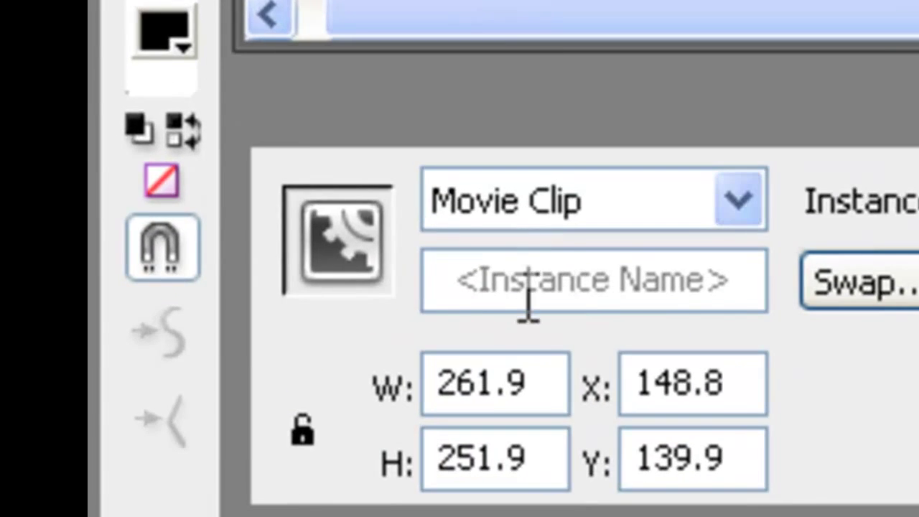
# Step: Give the Piece1 instance the name Piece1_mc, removing a stray leading brace, and reselect it
pyautogui.click(742, 287)
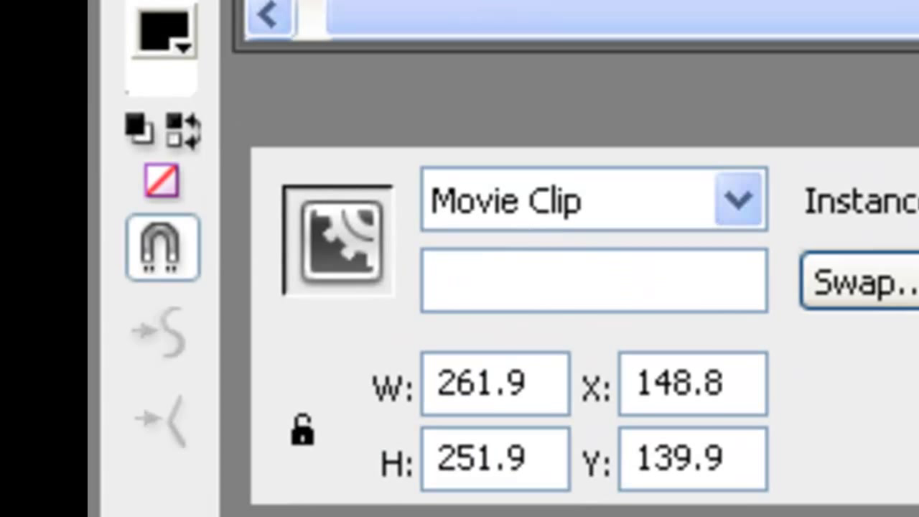
pyautogui.write('{Piece')
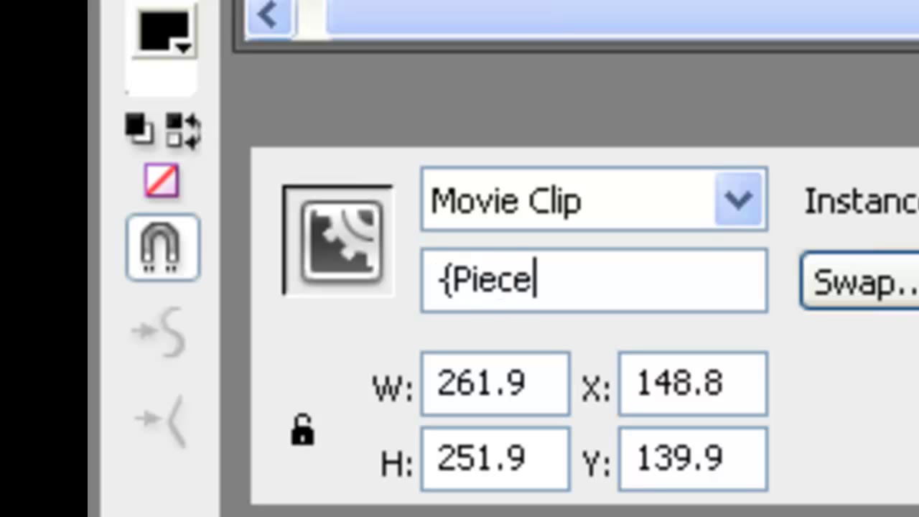
pyautogui.write('1_mc')
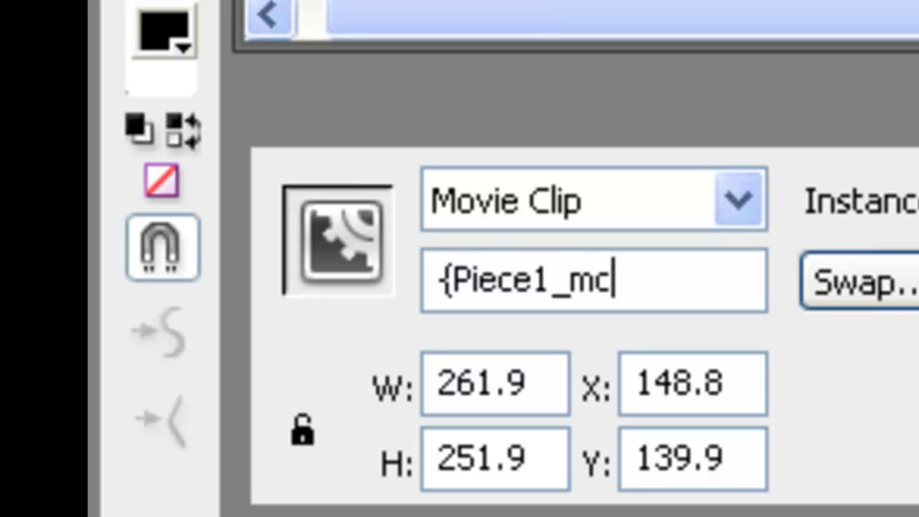
pyautogui.click(449, 280)
pyautogui.press('BackSpace')
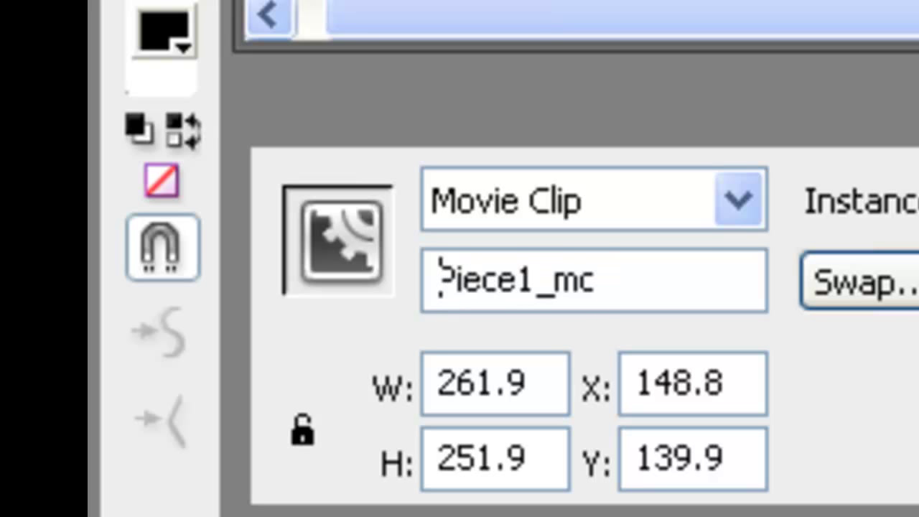
pyautogui.hotkey('ctrl', 'shift', 'a')
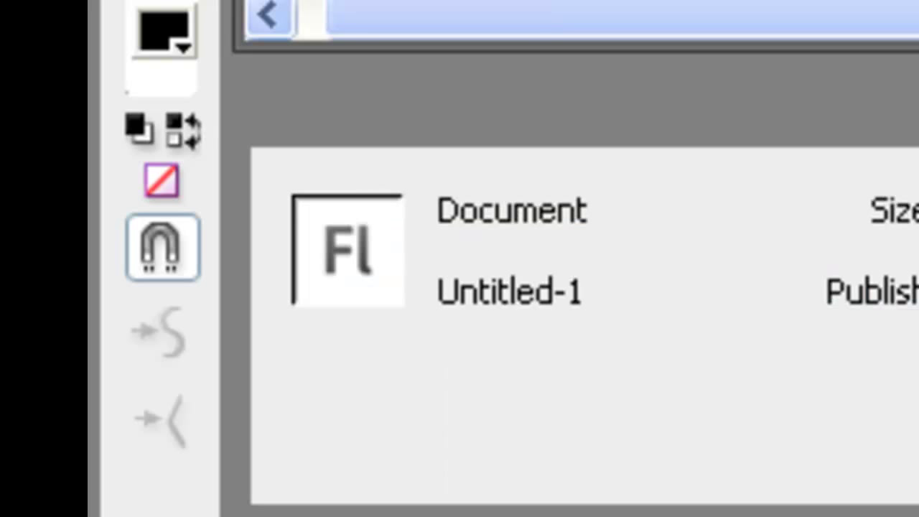
pyautogui.hotkey('ctrl', 'z')
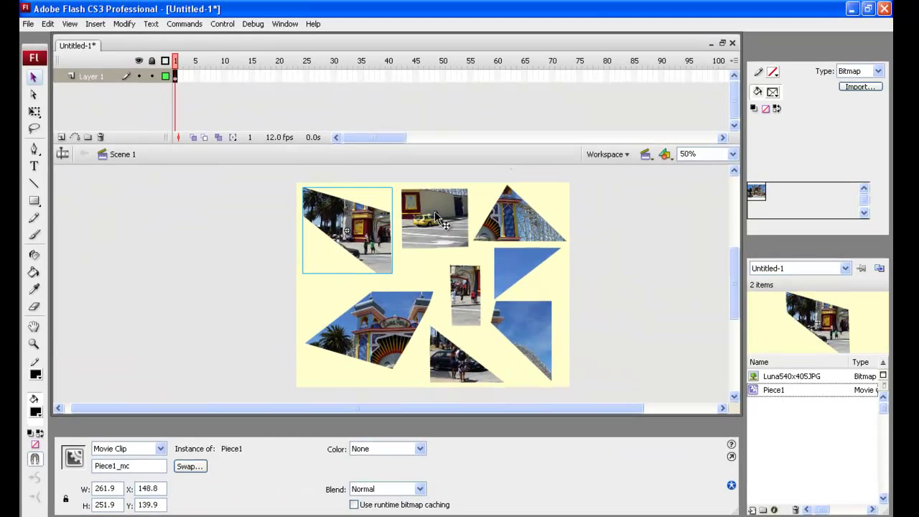
# Step: Convert the top-middle car piece into a movie clip symbol named Piece2 with F8
pyautogui.click(435, 214)
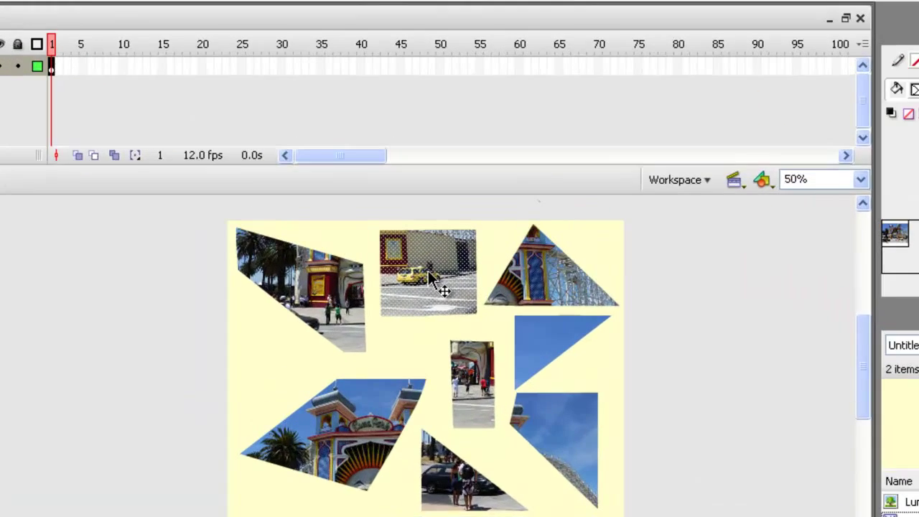
pyautogui.press('F8')
pyautogui.click(413, 129)
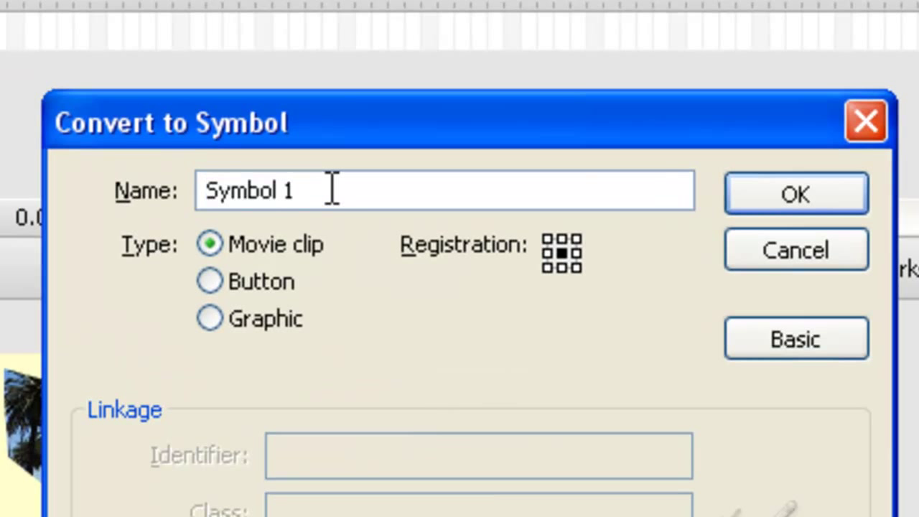
pyautogui.press('BackSpace')
pyautogui.press('BackSpace')
pyautogui.press('BackSpace')
pyautogui.press('BackSpace')
pyautogui.press('BackSpace')
pyautogui.press('BackSpace')
pyautogui.press('BackSpace')
pyautogui.press('BackSpace')
pyautogui.write('P')
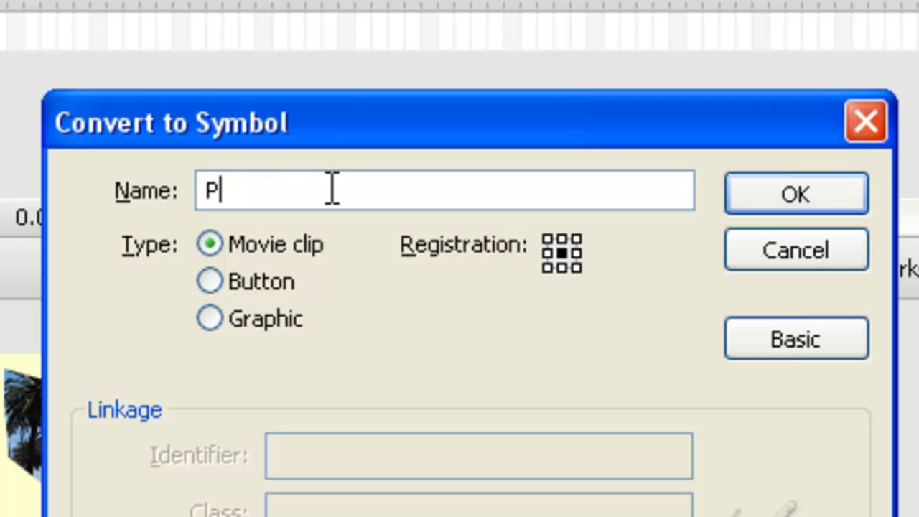
pyautogui.write('iece2')
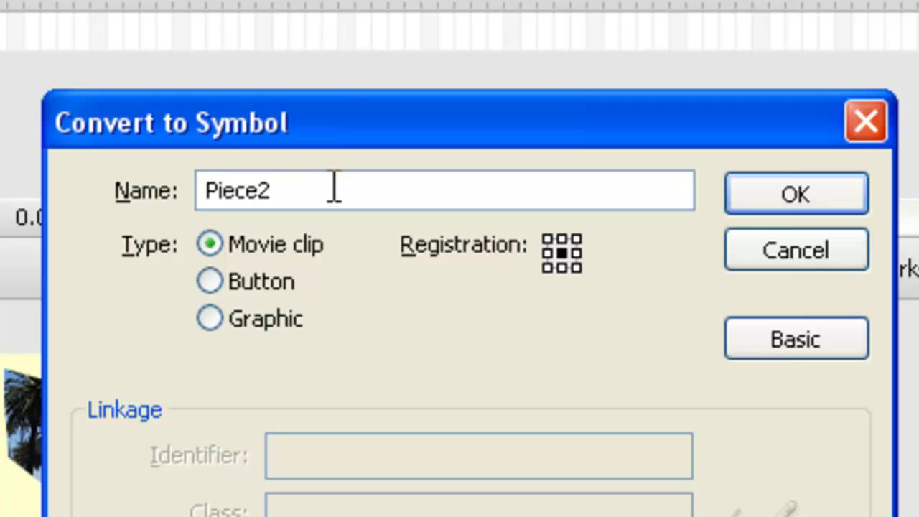
pyautogui.click(786, 206)
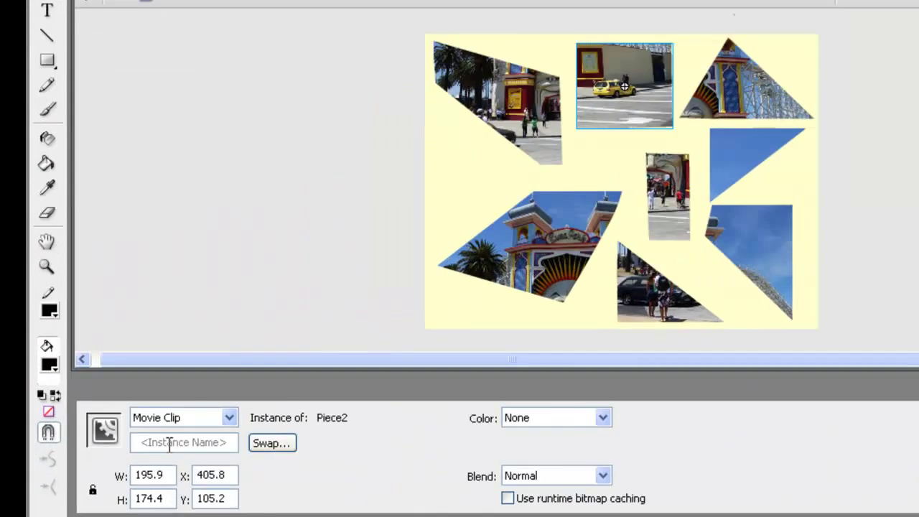
# Step: Enter Piece2_mc as the car piece's instance name
pyautogui.click(117, 465)
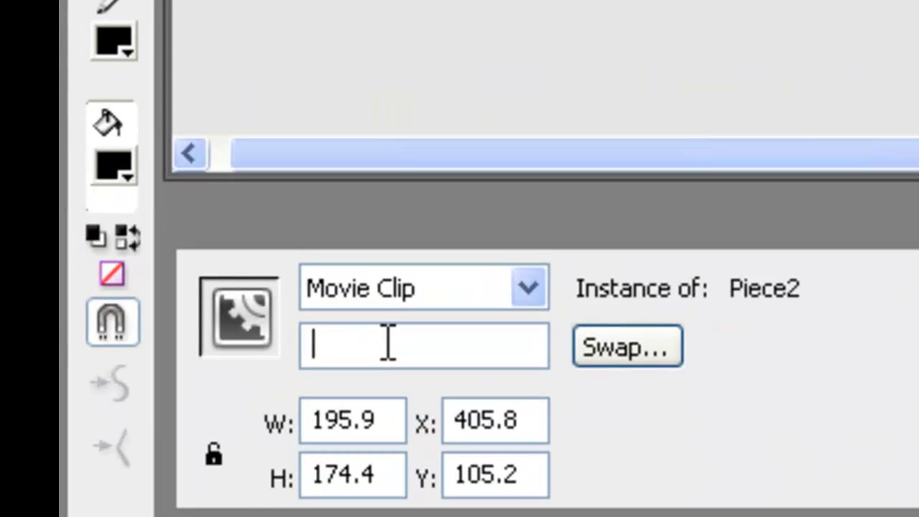
pyautogui.write('Piece2')
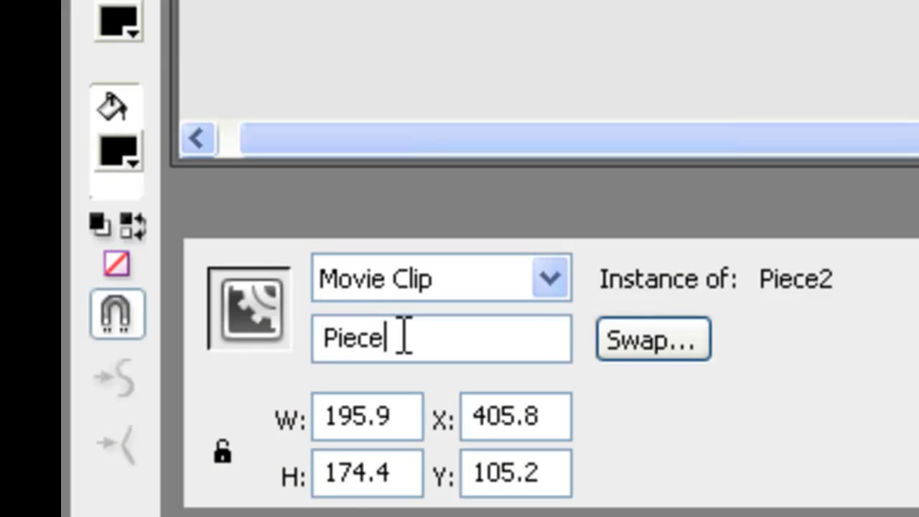
pyautogui.write('_mc')
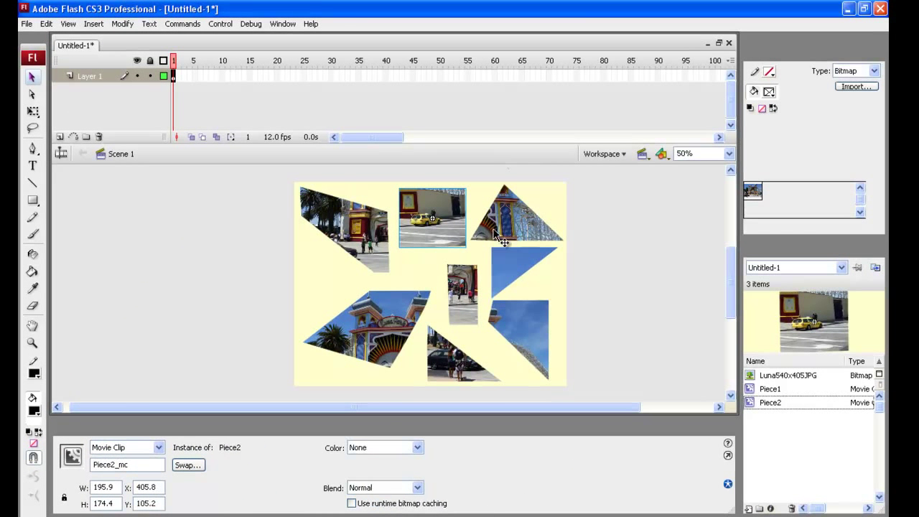
pyautogui.click(770, 72)
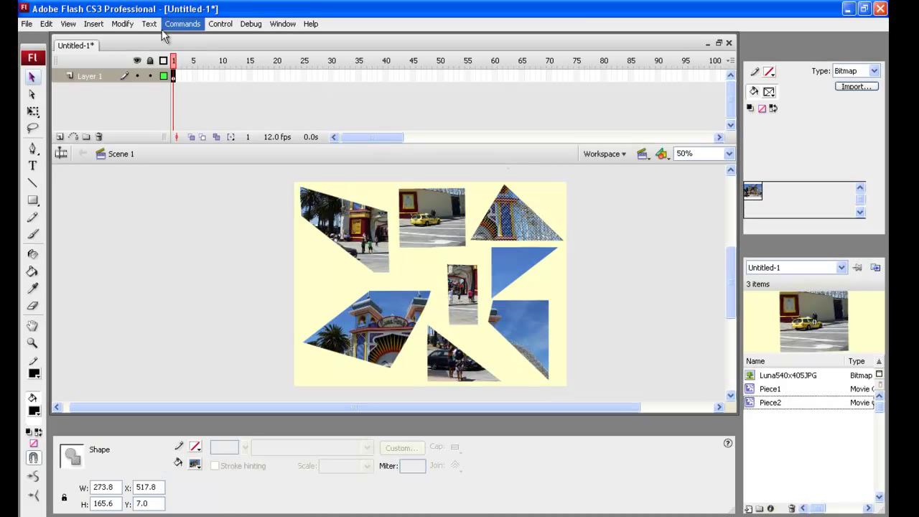
# Step: Convert the top-right triangle piece into the Piece3 movie clip symbol
pyautogui.click(122, 24)
pyautogui.click(138, 56)
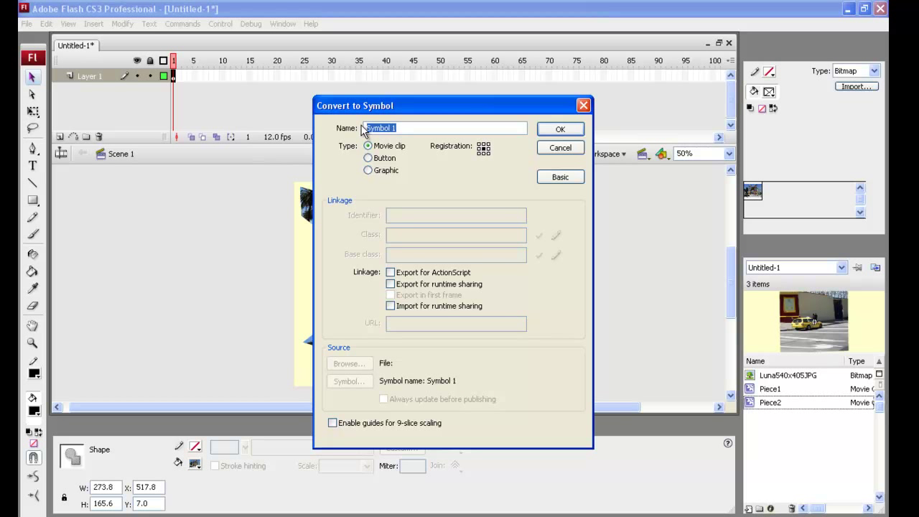
pyautogui.click(433, 127)
pyautogui.click(560, 129)
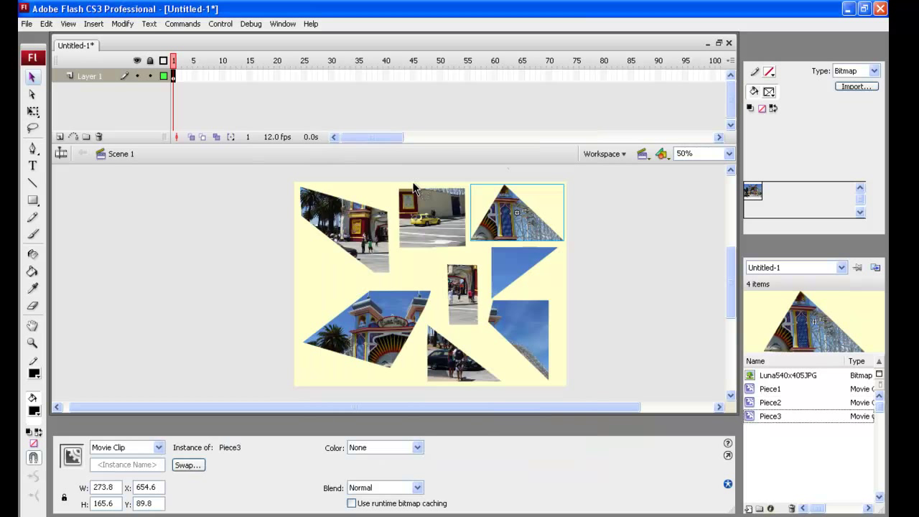
pyautogui.click(99, 465)
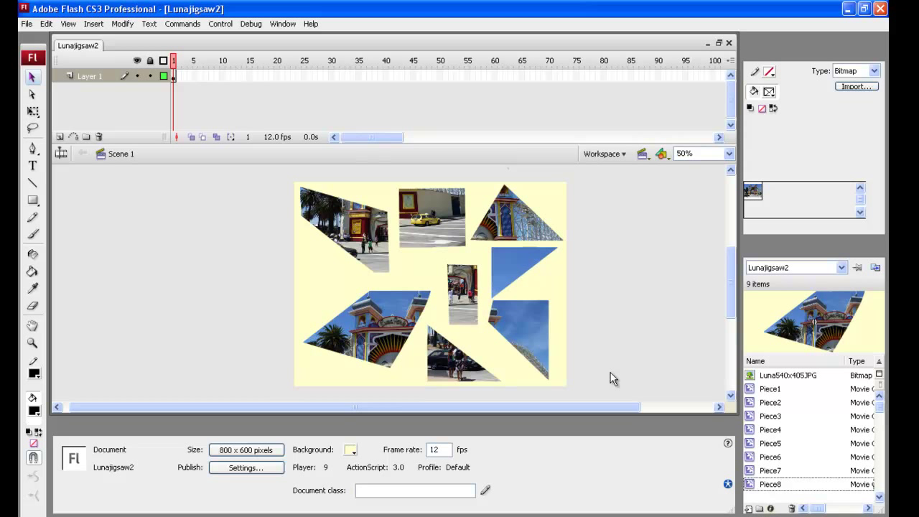
# Step: Preview symbols Piece1 through Piece7 in the Library to check each one
pyautogui.click(771, 389)
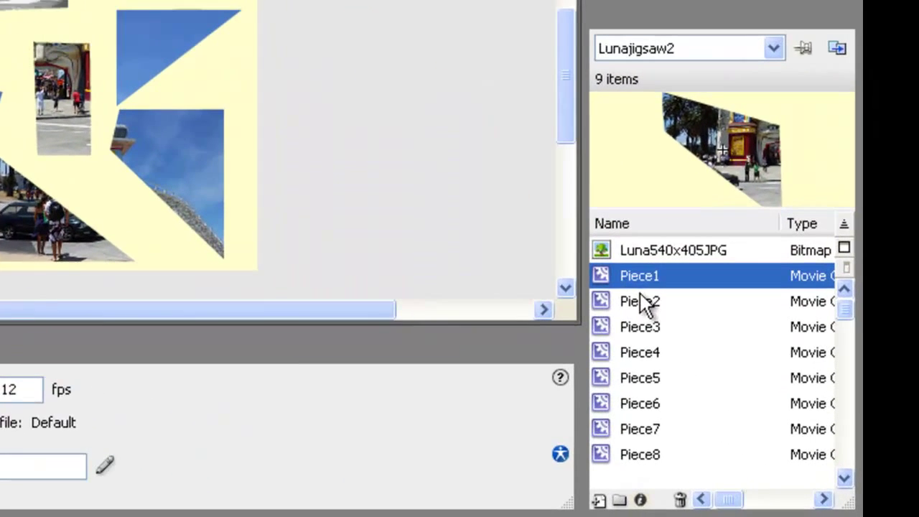
pyautogui.click(642, 301)
pyautogui.click(639, 327)
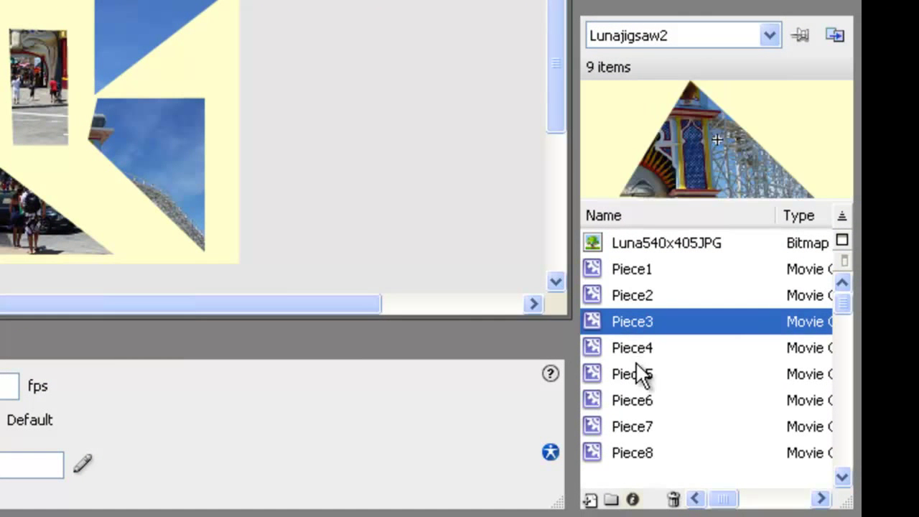
pyautogui.click(637, 348)
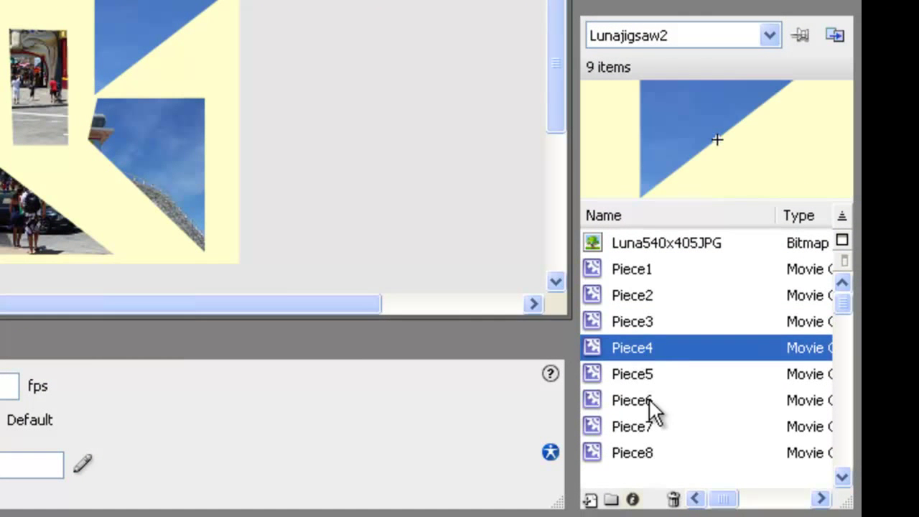
pyautogui.click(644, 374)
pyautogui.click(639, 398)
pyautogui.click(642, 430)
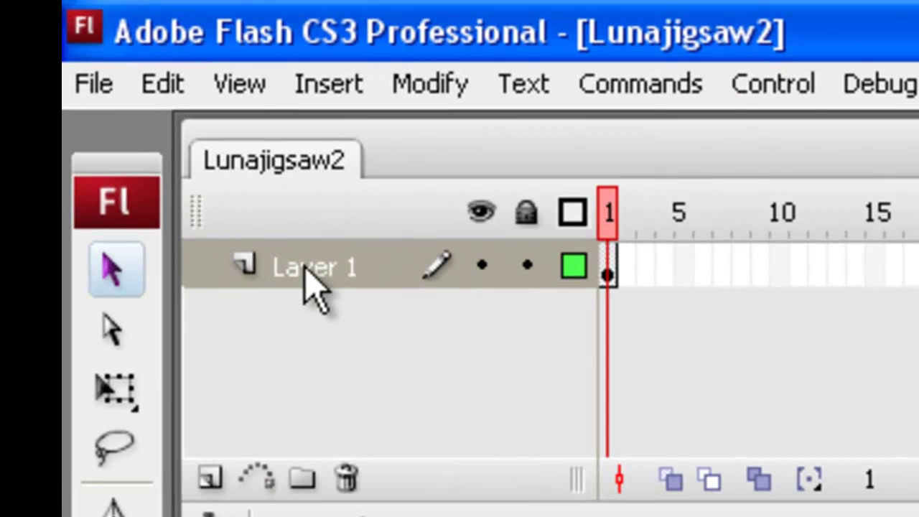
# Step: Rename Layer 1 in the Timeline to 'Main Stage'
pyautogui.doubleClick(307, 269)
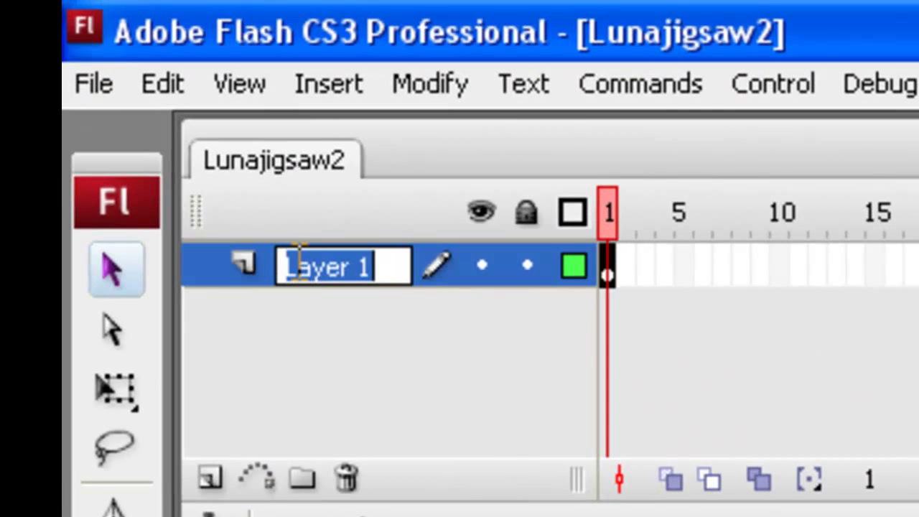
pyautogui.click(370, 280)
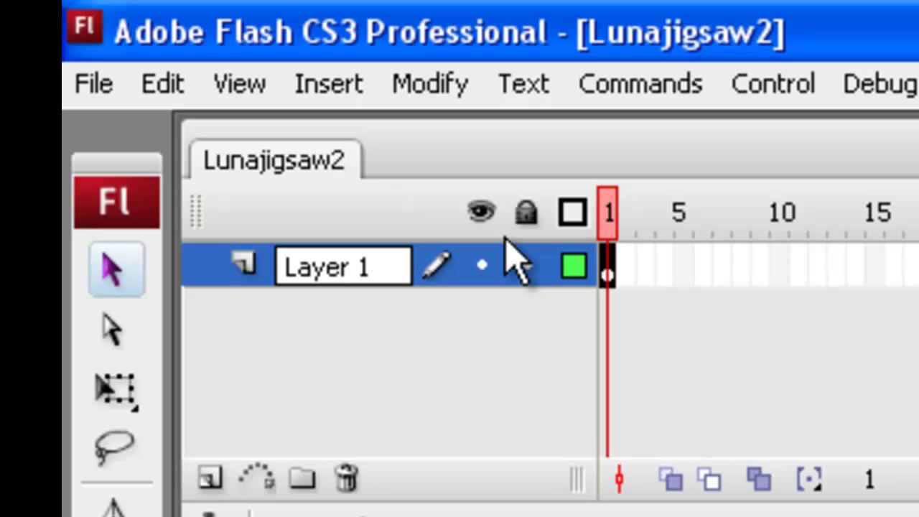
pyautogui.press('BackSpace')
pyautogui.press('BackSpace')
pyautogui.press('BackSpace')
pyautogui.press('BackSpace')
pyautogui.press('BackSpace')
pyautogui.press('BackSpace')
pyautogui.press('BackSpace')
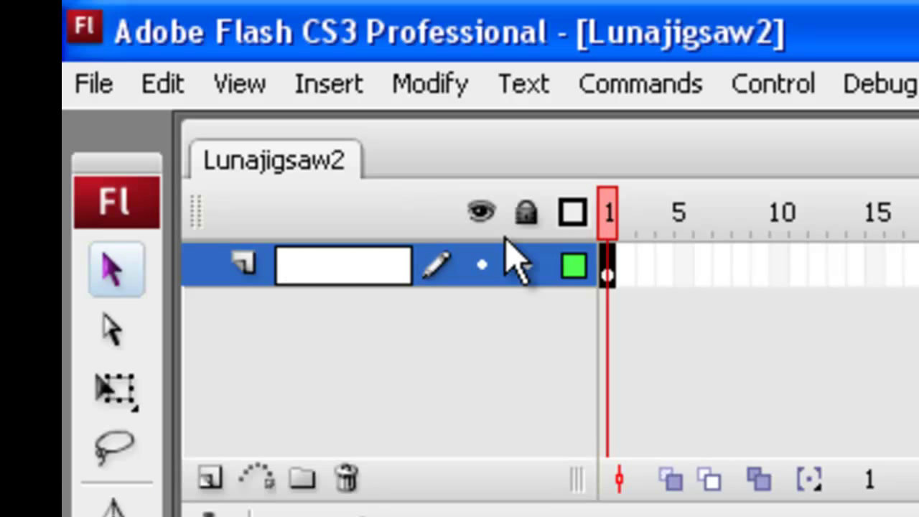
pyautogui.write('Main Stage')
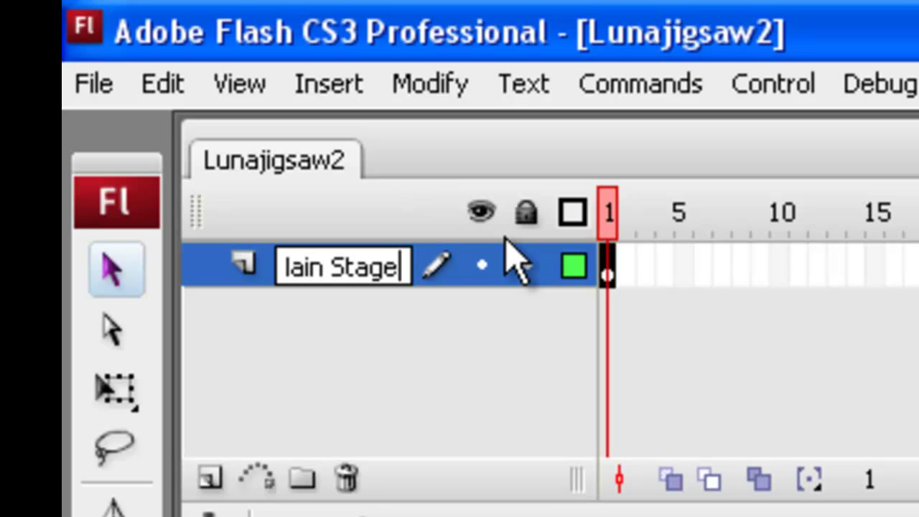
pyautogui.press('Home')
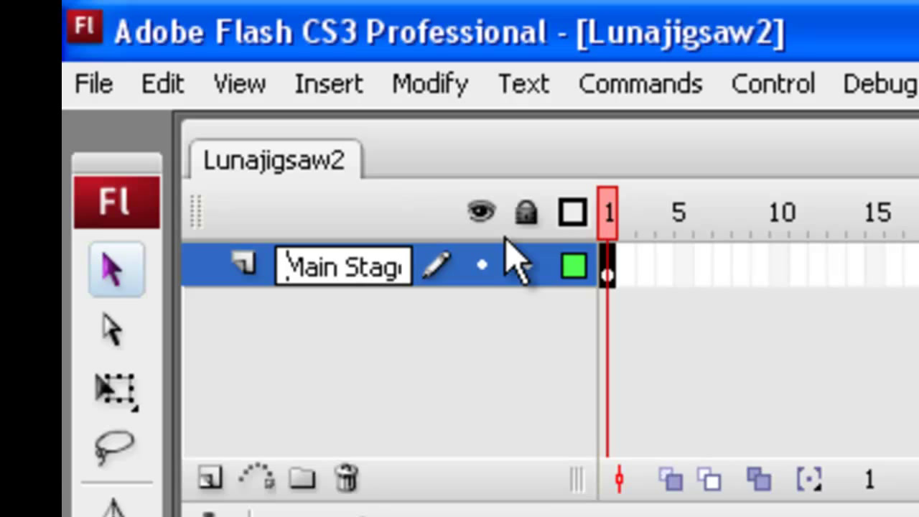
pyautogui.press('Return')
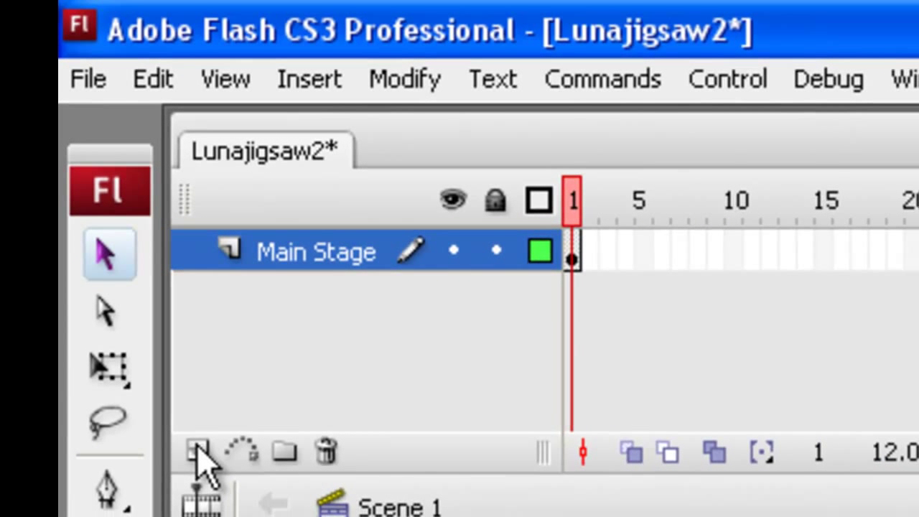
# Step: Add a new layer above Main Stage and name it 'As 3.0'
pyautogui.click(210, 479)
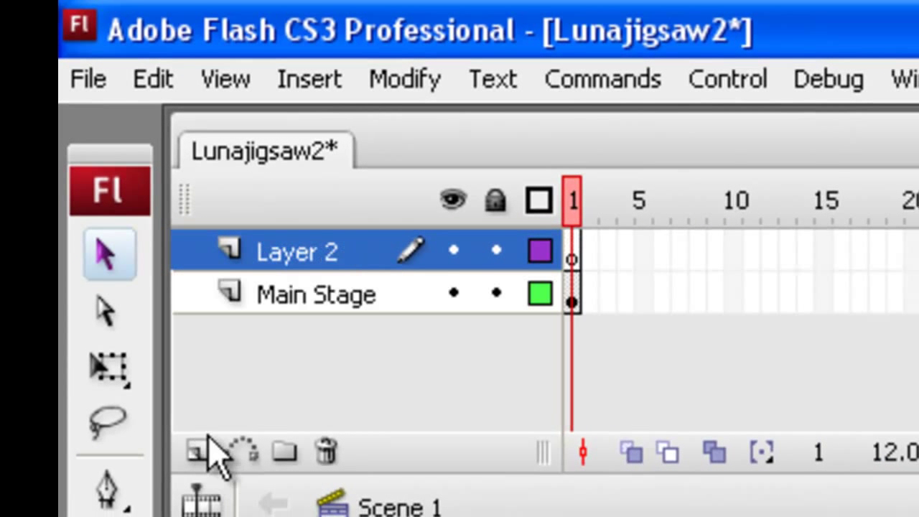
pyautogui.doubleClick(326, 251)
pyautogui.click(362, 252)
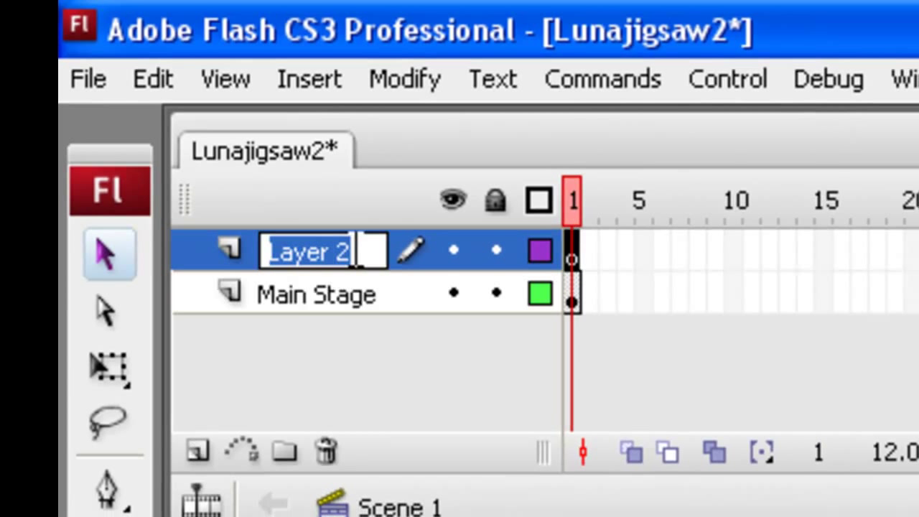
pyautogui.press('BackSpace')
pyautogui.press('BackSpace')
pyautogui.press('BackSpace')
pyautogui.press('BackSpace')
pyautogui.press('BackSpace')
pyautogui.press('BackSpace')
pyautogui.press('BackSpace')
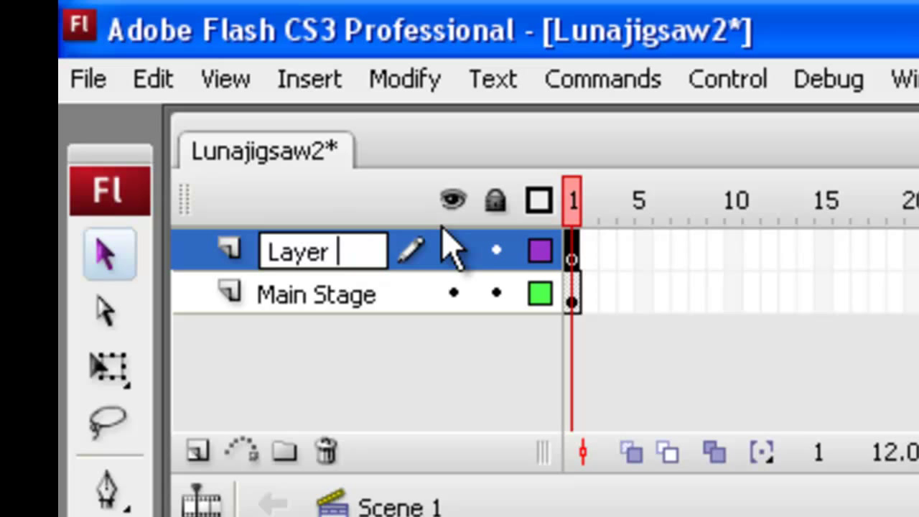
pyautogui.write('A')
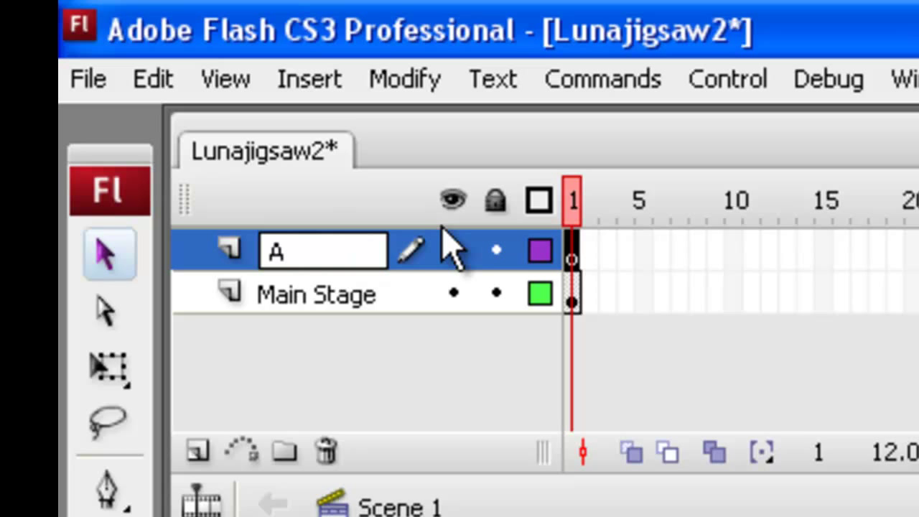
pyautogui.write('s 3.0')
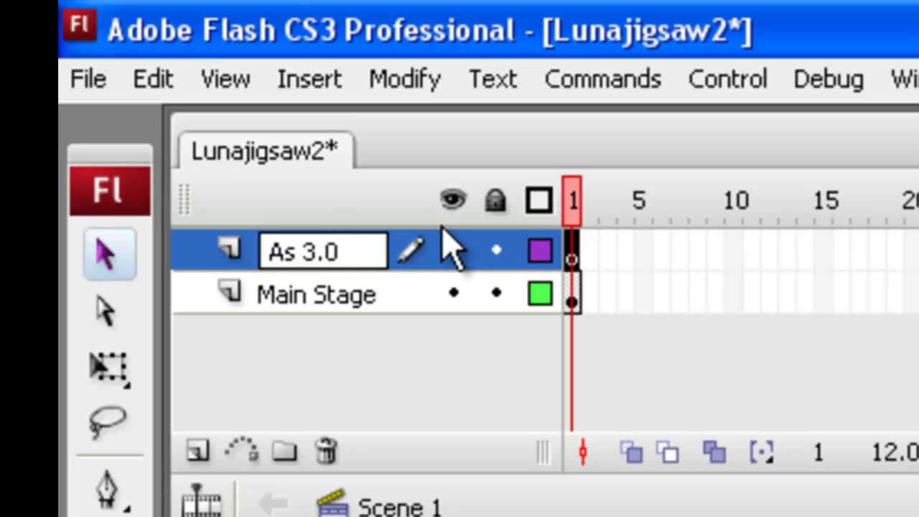
pyautogui.press('BackSpace')
pyautogui.press('Return')
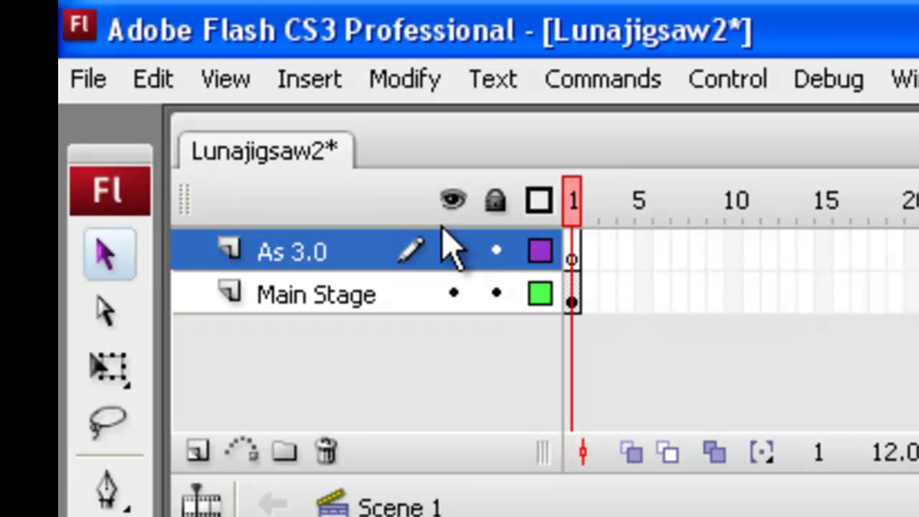
# Step: Capitalize the layer name from 'As 3.0' to 'AS 3.0'
pyautogui.click(294, 260)
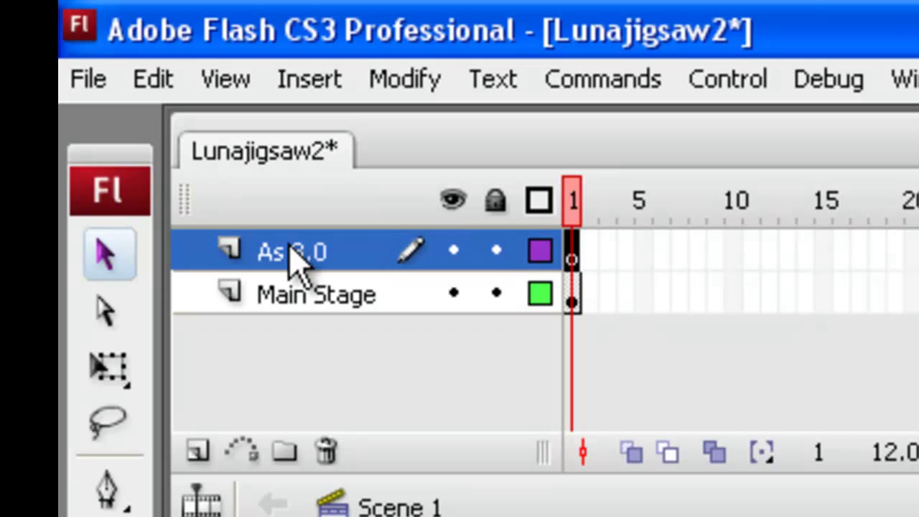
pyautogui.doubleClick(288, 248)
pyautogui.click(300, 250)
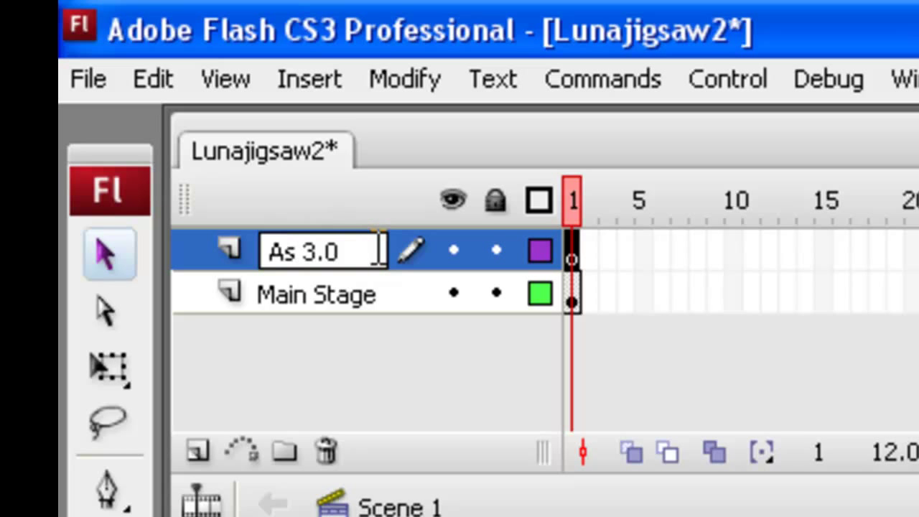
pyautogui.press('BackSpace')
pyautogui.write('S')
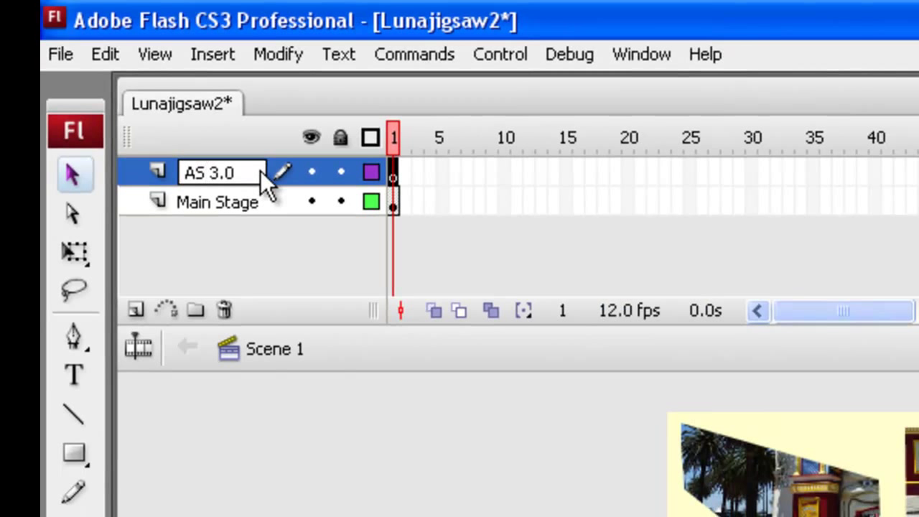
pyautogui.press('Return')
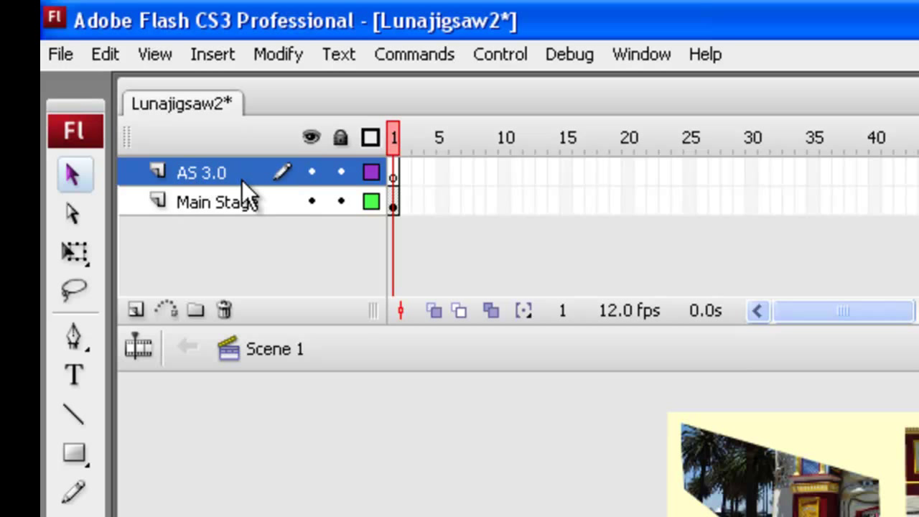
# Step: Open the Actions panel from the Window menu and switch to the puzzle code in Notepad
pyautogui.click(646, 51)
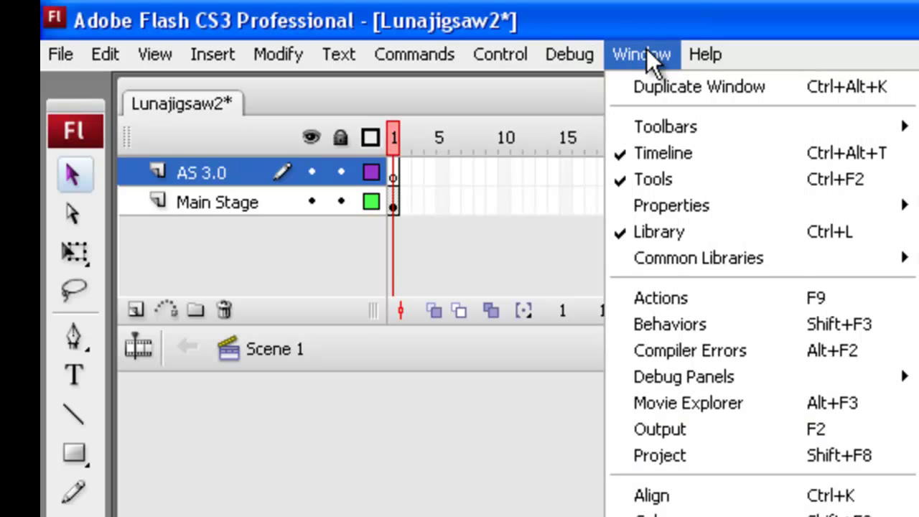
pyautogui.click(672, 298)
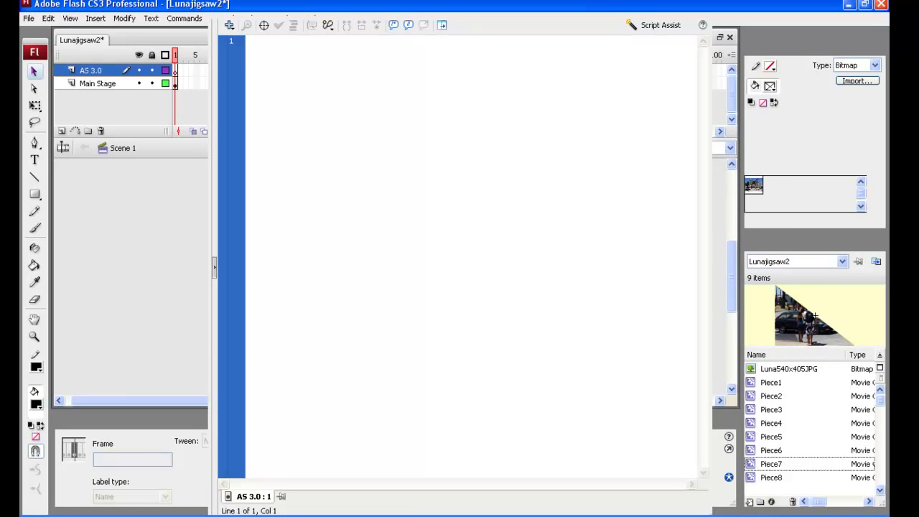
pyautogui.hotkey('alt', 'Tab')
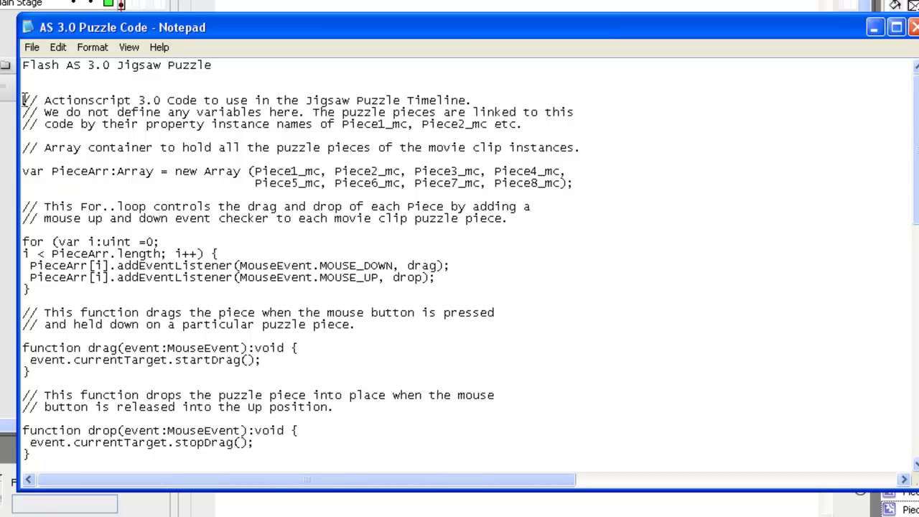
# Step: Copy the opening comments and PieceArr array declaration from Notepad and return to Flash
pyautogui.moveTo(24, 99); pyautogui.dragTo(26, 194)
pyautogui.hotkey('ctrl', 'c')
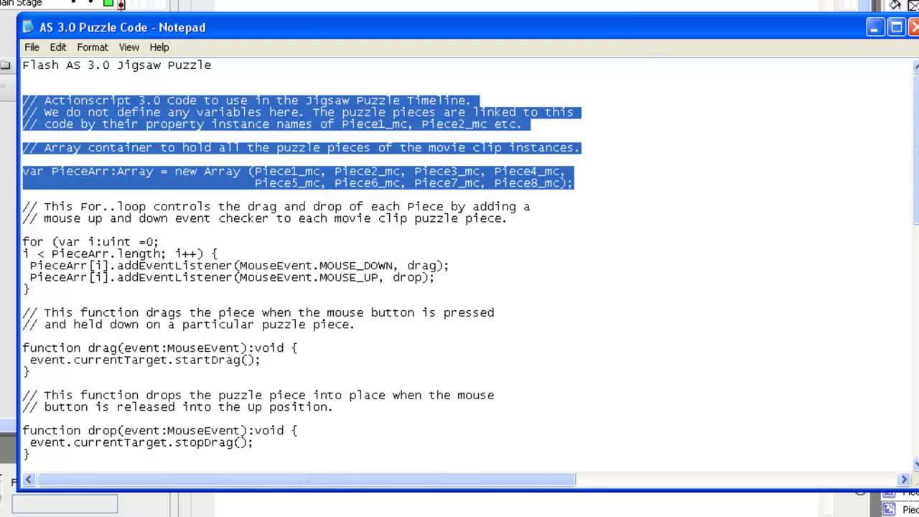
pyautogui.hotkey('alt', 'Tab')
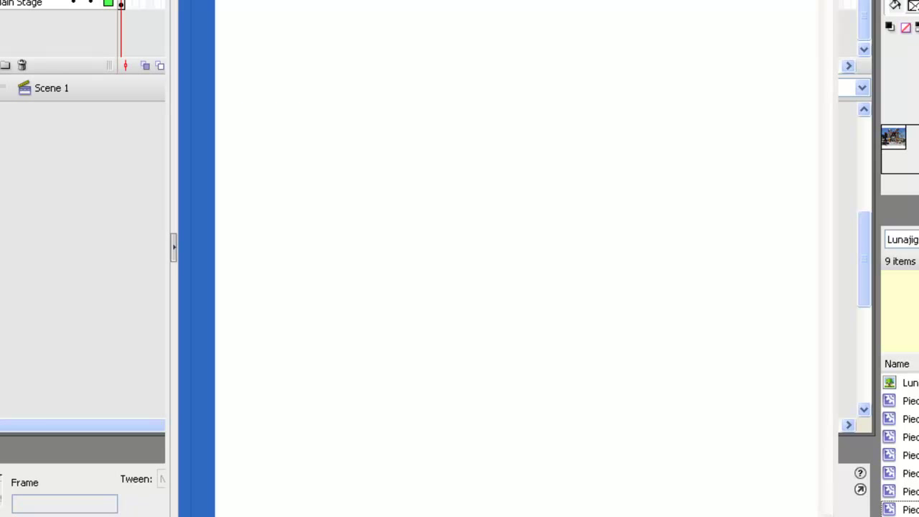
# Step: Paste the comments and PieceArr declaration into the AS 3.0 frame script
pyautogui.hotkey('ctrl', 'v')
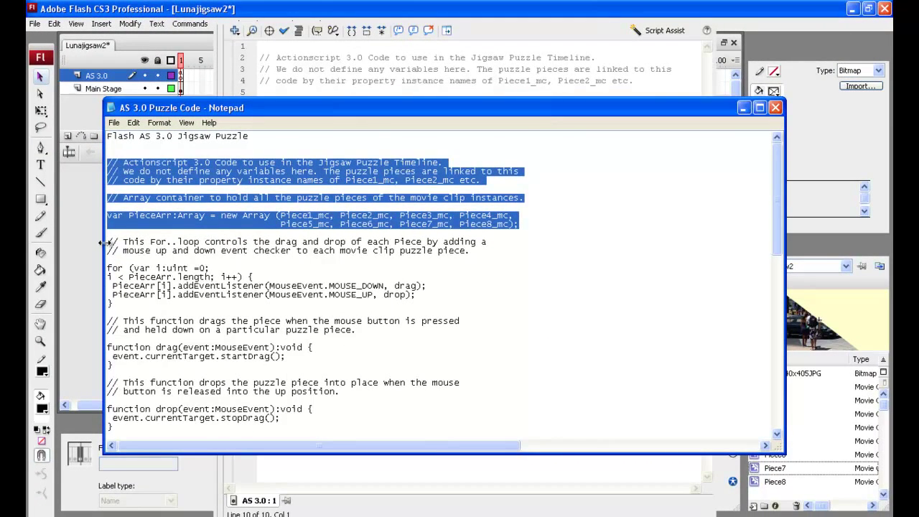
# Step: Copy the for-loop and drag and drop functions from Notepad and paste them after the array declaration
pyautogui.moveTo(107, 242); pyautogui.dragTo(126, 430)
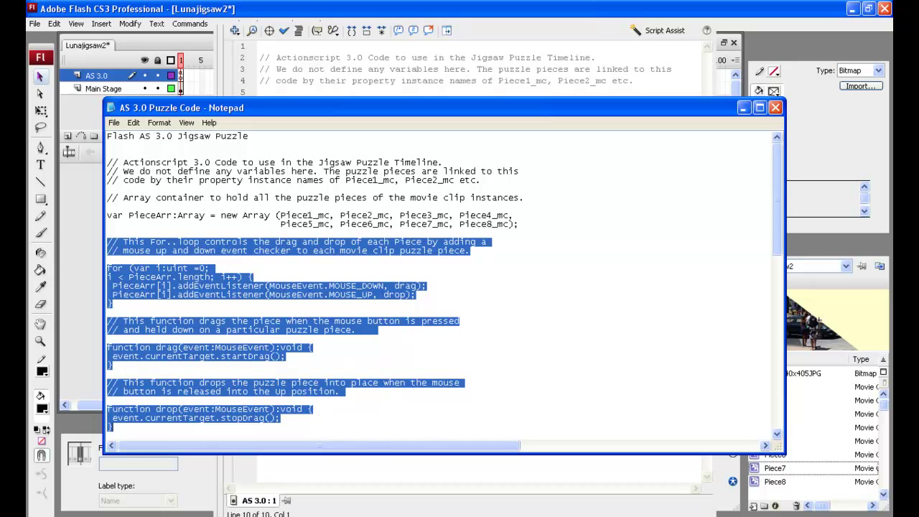
pyautogui.hotkey('alt', 'Tab')
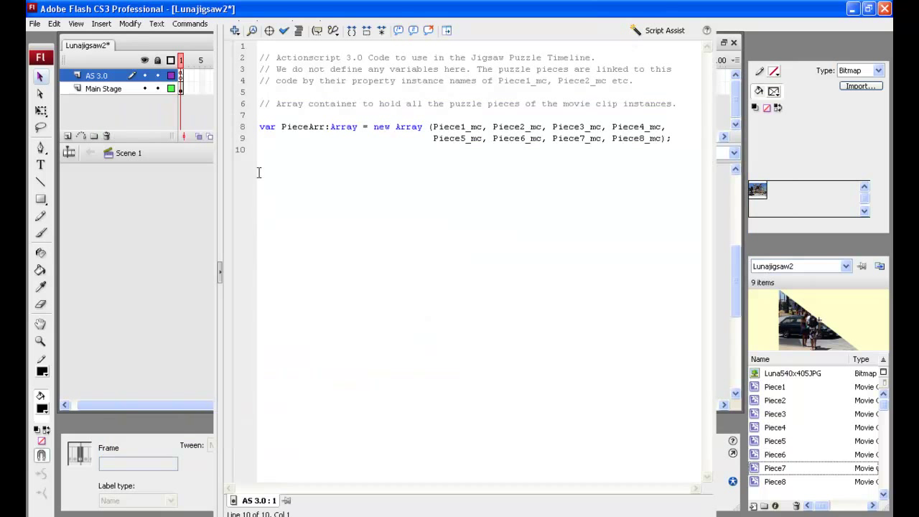
pyautogui.click(309, 162)
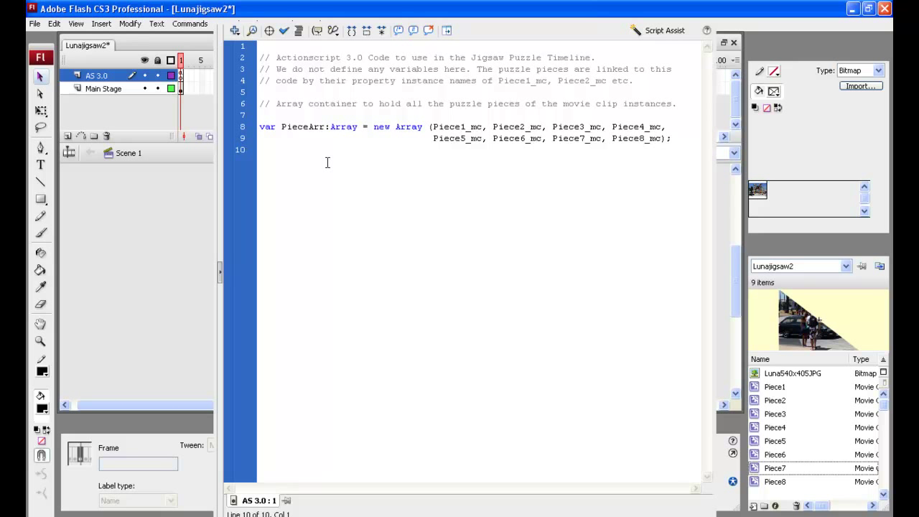
pyautogui.press('Return')
pyautogui.write('// This For.loop controls the drag and drop of each Piece by adding a // mouse up and down event checker to each movie clip puzzle piece.  for (var i:uint =0; i < PieceArr.length; i++) {  PieceArr[i].addEventListener(MouseEvent.MOUSE_DOWN, drag);  PieceArr[i].addEventListener(MouseEvent.MOUSE_UP, drop); }  // This function drags the piece when the mouse button is pressed // and held down on a particular puzzle piece.  function drag(event:MouseEvent):void {  event.currentTarget.startDrag(); }  // This function drops the puzzle piece into place when the mouse // button is released into the Up position.  function drop(event:MouseEvent):void {  event.currentTarget.stopDrag(); }')
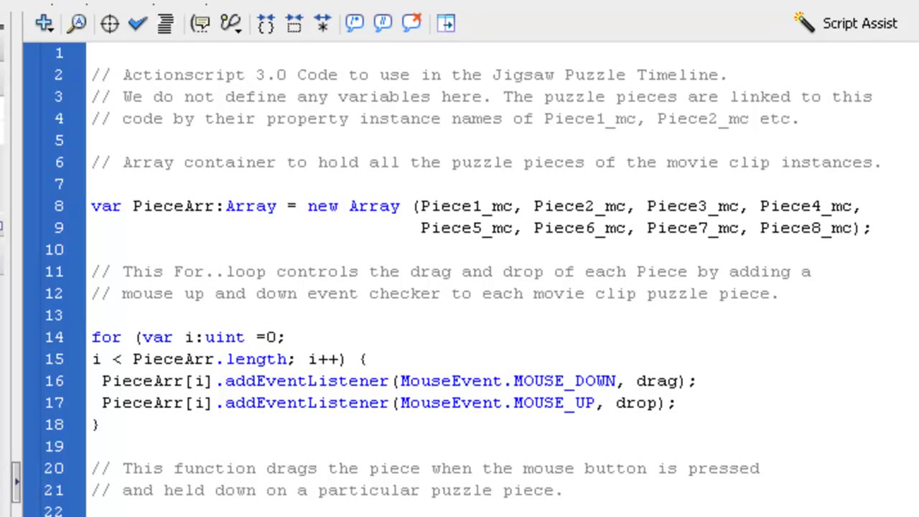
# Step: Retype the end of the PieceArr list as ', Piece8_mc' after Piece7_mc
pyautogui.press('BackSpace')
pyautogui.press('BackSpace')
pyautogui.press('BackSpace')
pyautogui.press('BackSpace')
pyautogui.press('BackSpace')
pyautogui.press('BackSpace')
pyautogui.press('BackSpace')
pyautogui.press('BackSpace')
pyautogui.press('BackSpace')
pyautogui.press('BackSpace')
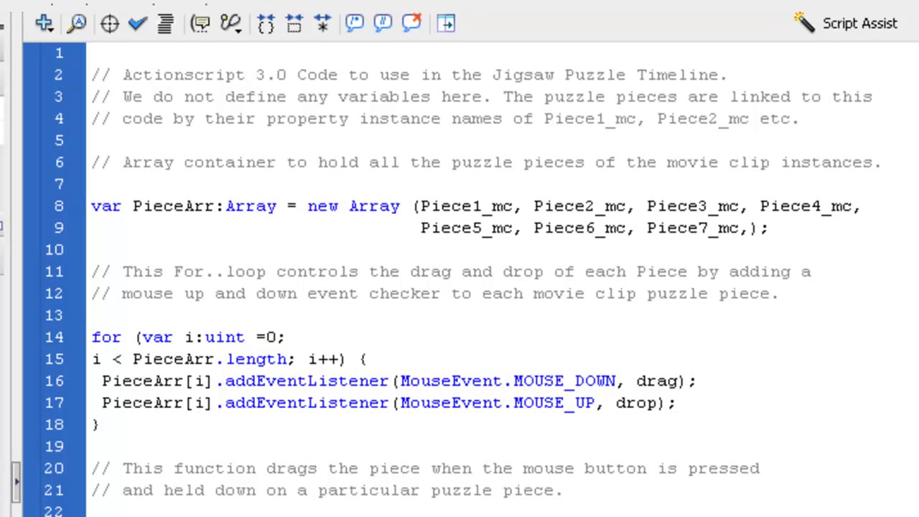
pyautogui.press('BackSpace')
pyautogui.write(', Piece8')
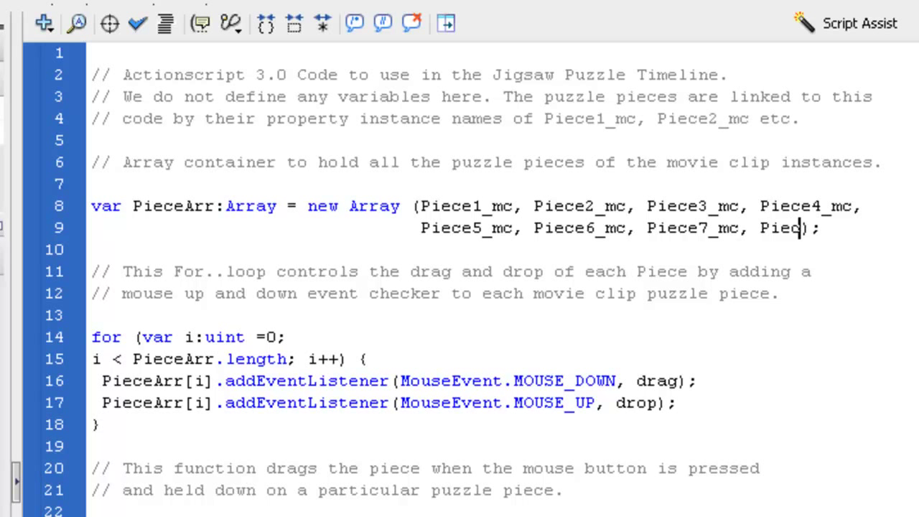
pyautogui.write('_mc')
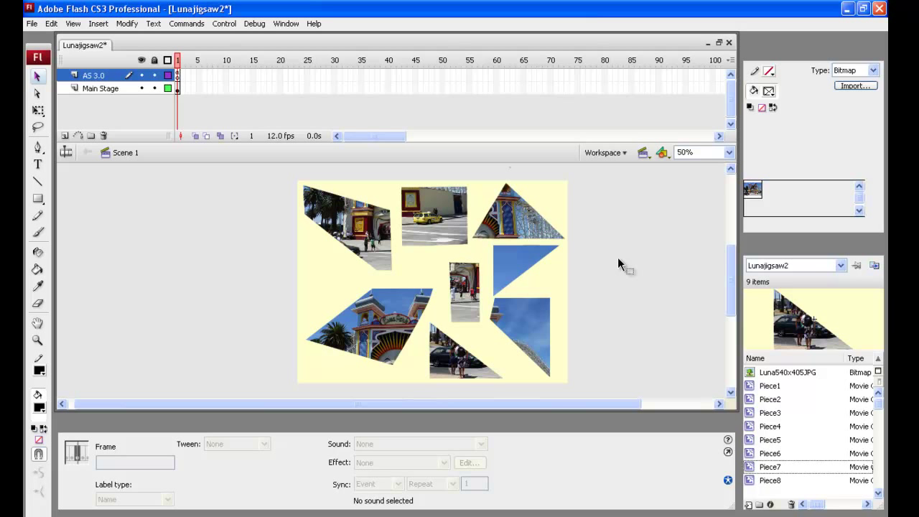
# Step: Test the movie and spread the palm-tree, taxi, sky, gate and car pieces into rough positions
pyautogui.hotkey('ctrl', 'Return')
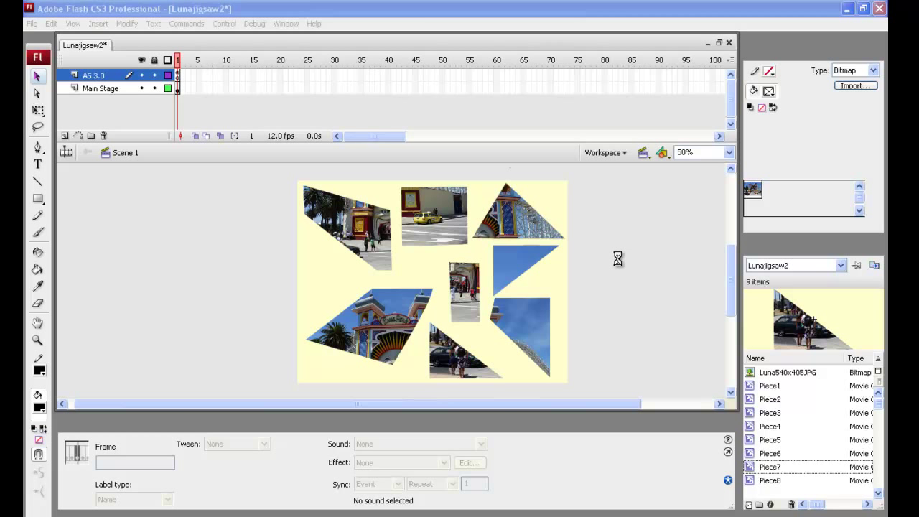
pyautogui.moveTo(337, 162); pyautogui.dragTo(456, 238)
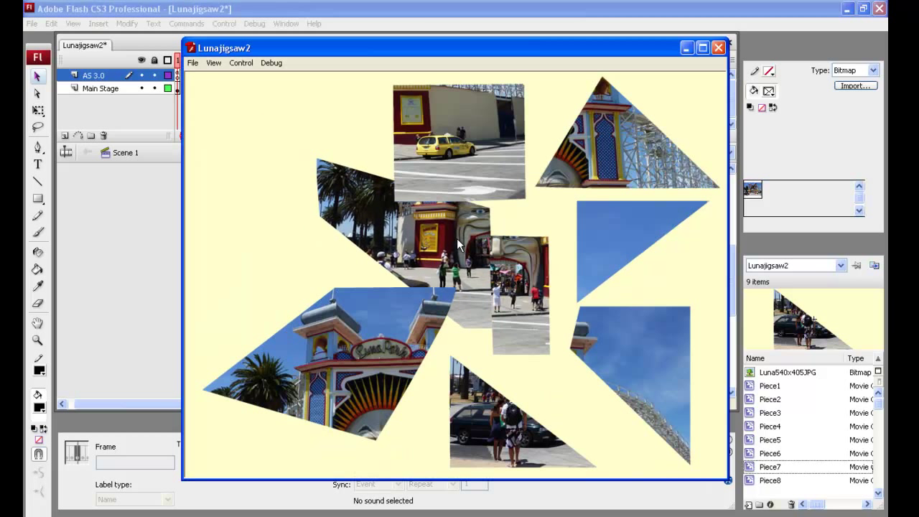
pyautogui.moveTo(464, 170); pyautogui.dragTo(419, 169)
pyautogui.moveTo(530, 284); pyautogui.dragTo(548, 334)
pyautogui.moveTo(618, 339); pyautogui.dragTo(574, 151)
pyautogui.moveTo(670, 150); pyautogui.dragTo(700, 332)
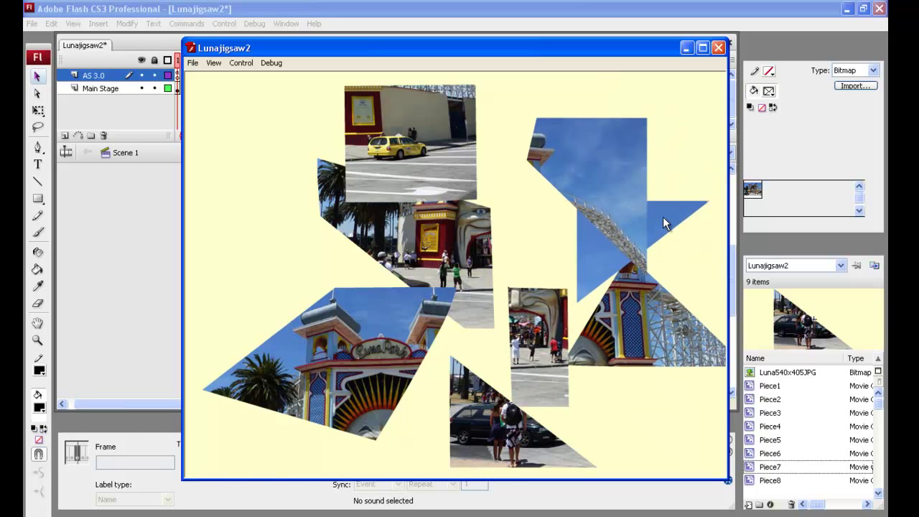
pyautogui.moveTo(662, 217); pyautogui.dragTo(288, 116)
pyautogui.moveTo(359, 367); pyautogui.dragTo(368, 285)
pyautogui.moveTo(508, 440); pyautogui.dragTo(299, 416)
pyautogui.moveTo(360, 325); pyautogui.dragTo(581, 405)
# Step: Fit the gate, car-and-building, face, sky, tower and blue triangle pieces together seamlessly
pyautogui.moveTo(414, 237); pyautogui.dragTo(334, 348)
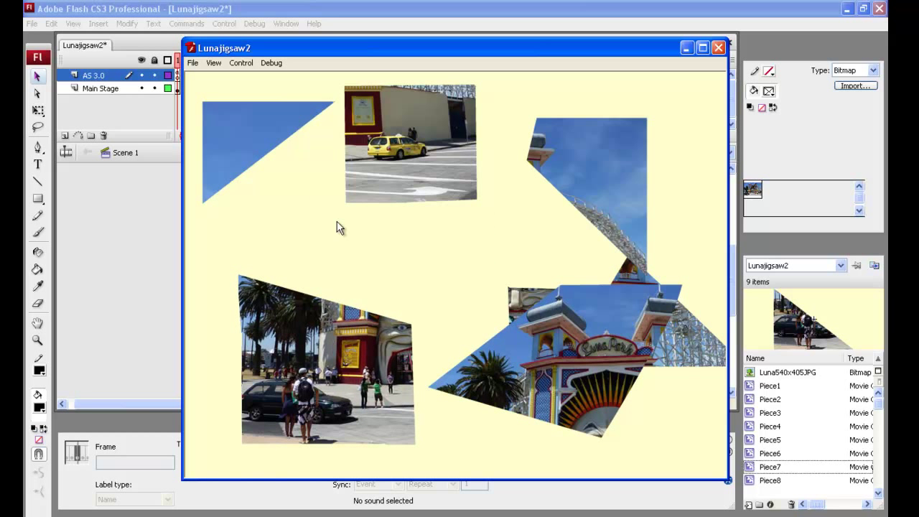
pyautogui.moveTo(611, 309); pyautogui.dragTo(402, 209)
pyautogui.moveTo(467, 129); pyautogui.dragTo(617, 366)
pyautogui.moveTo(538, 332); pyautogui.dragTo(441, 371)
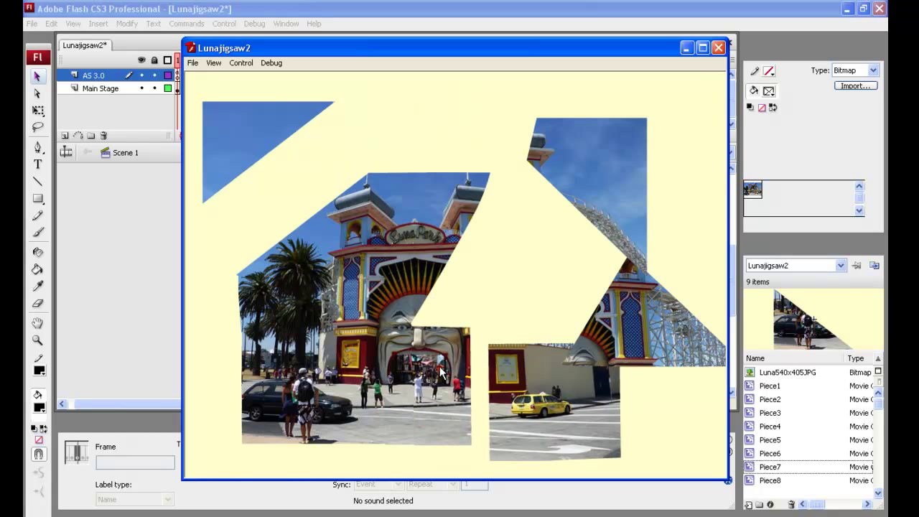
pyautogui.moveTo(603, 375); pyautogui.dragTo(569, 372)
pyautogui.moveTo(626, 323); pyautogui.dragTo(479, 276)
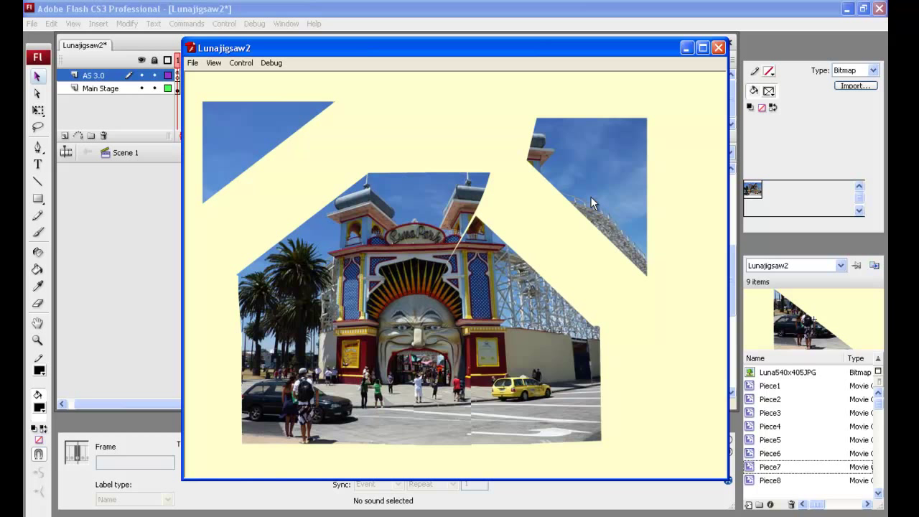
pyautogui.moveTo(591, 196); pyautogui.dragTo(546, 244)
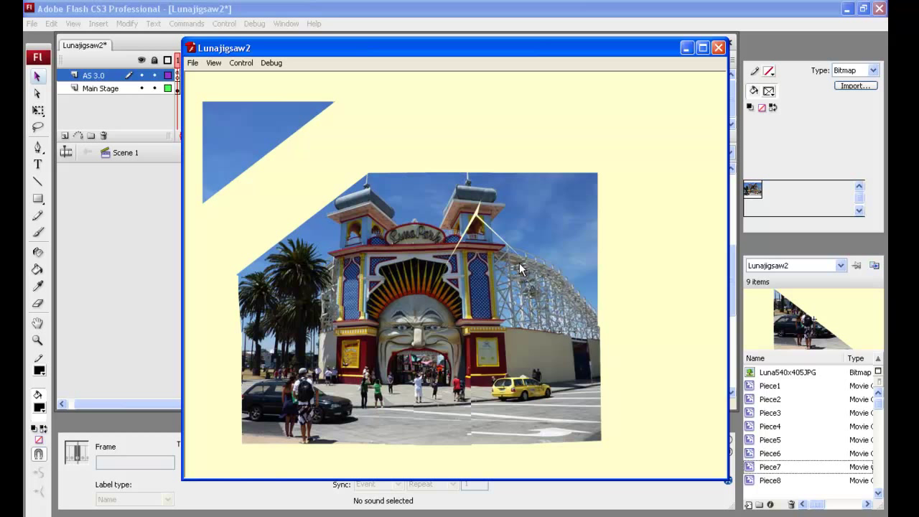
pyautogui.moveTo(465, 228)
pyautogui.mouseDown()
pyautogui.moveTo(445, 215)
pyautogui.moveTo(459, 222)
pyautogui.mouseUp()
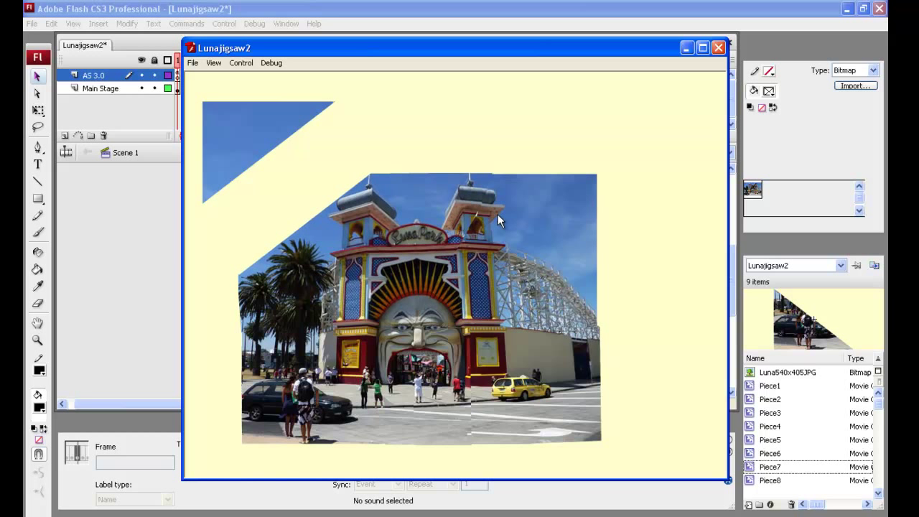
pyautogui.moveTo(264, 140); pyautogui.dragTo(300, 213)
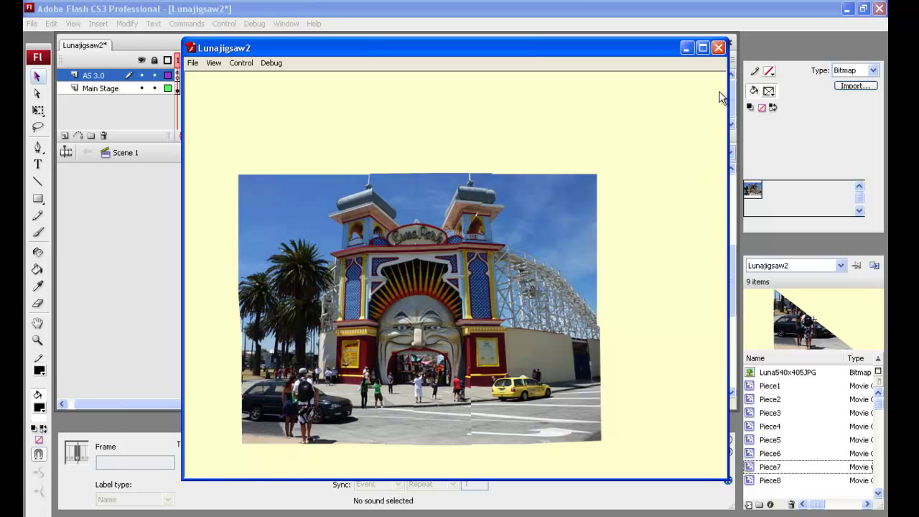
# Step: Close the Lunajigsaw2 test player window to return to the authoring stage
pyautogui.click(718, 49)
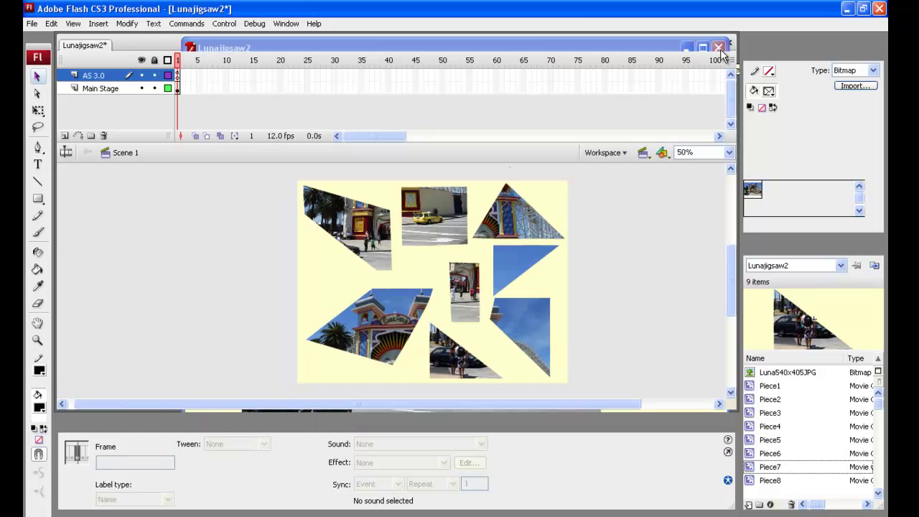